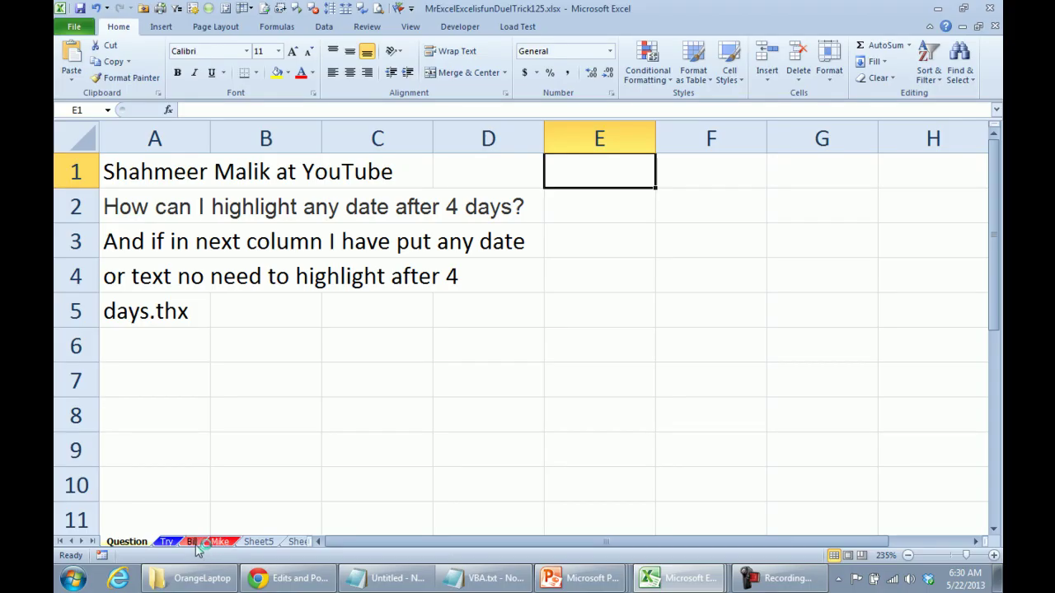
On the Bill sheet, select dates A3:A11 and start a new formula-based conditional formatting rule
click(192, 542)
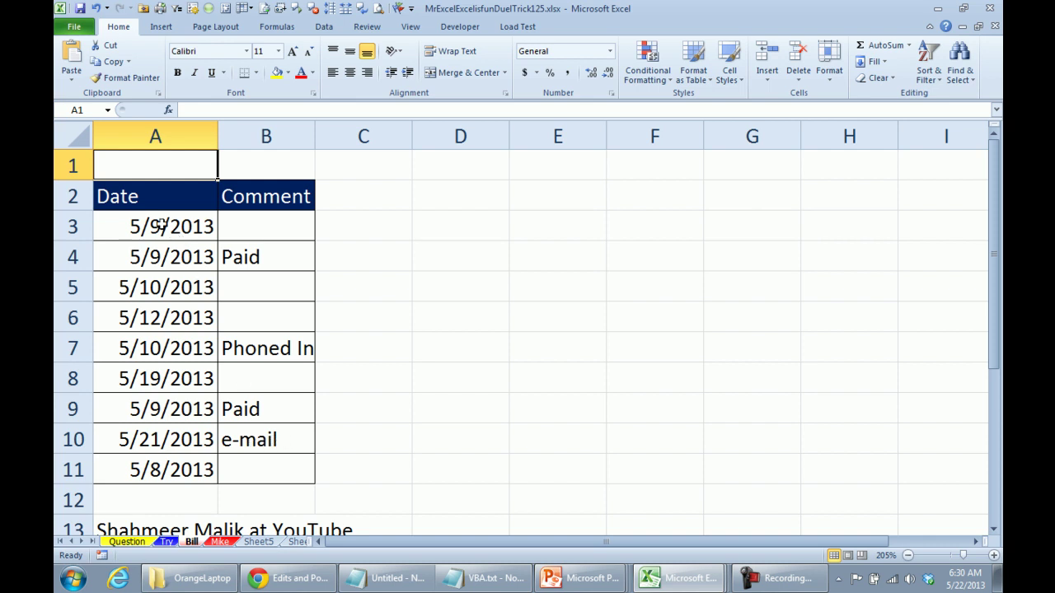
drag(161, 224, 141, 466)
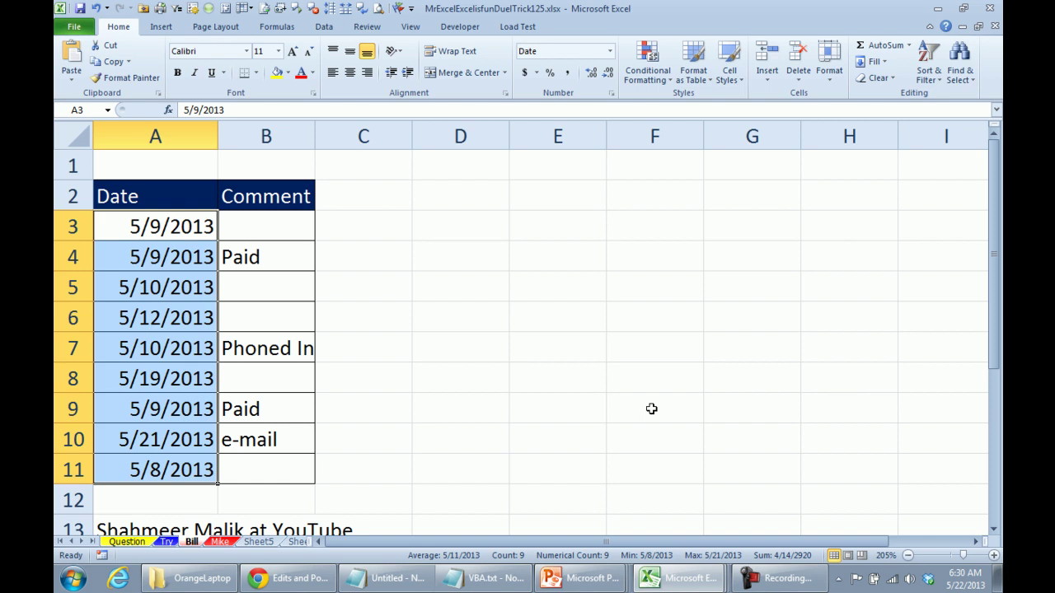
key(alt+o)
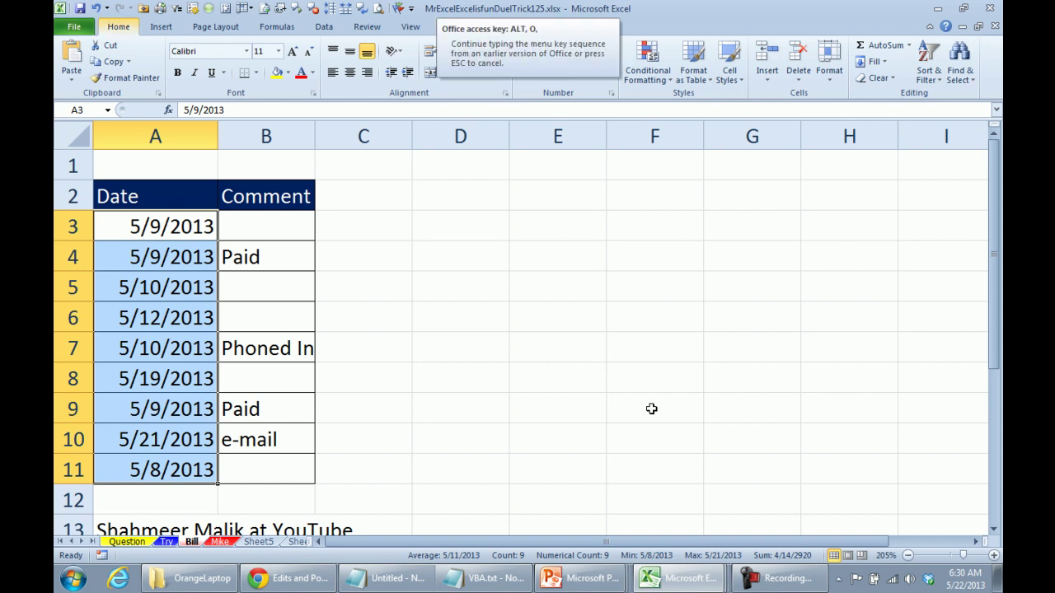
key(d)
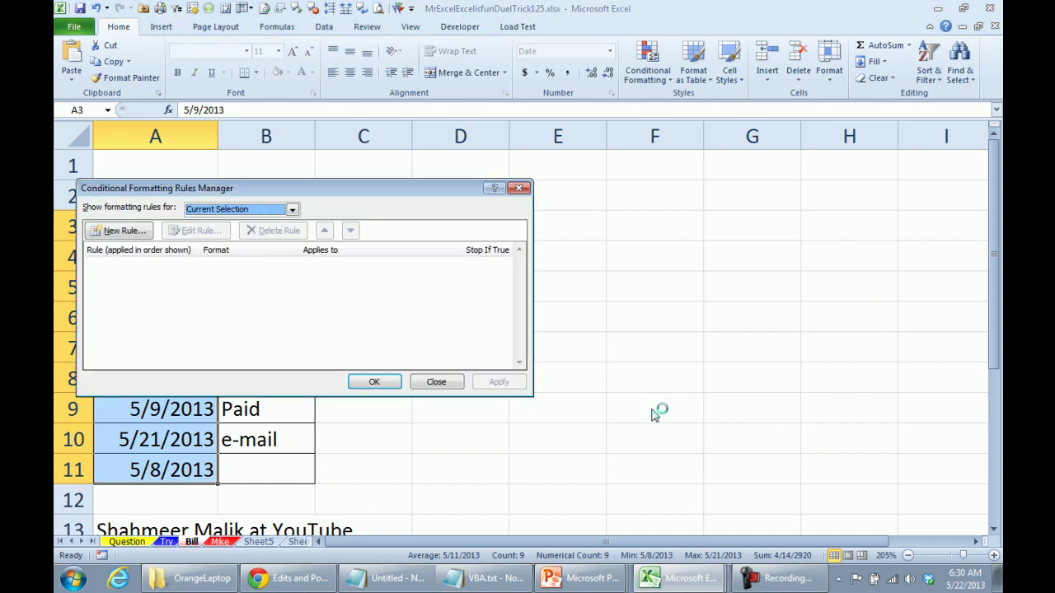
click(138, 233)
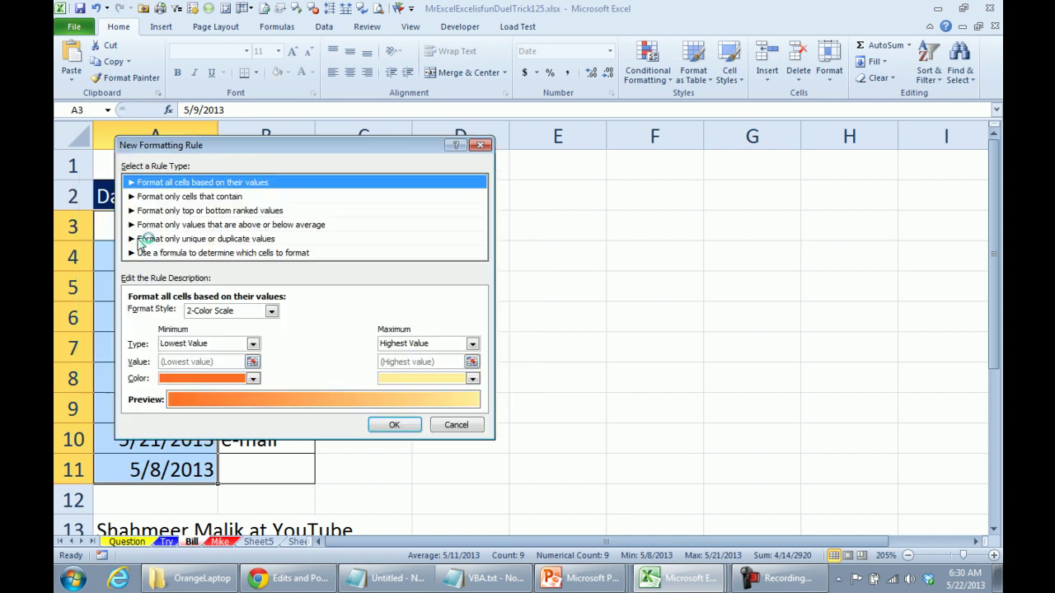
click(171, 252)
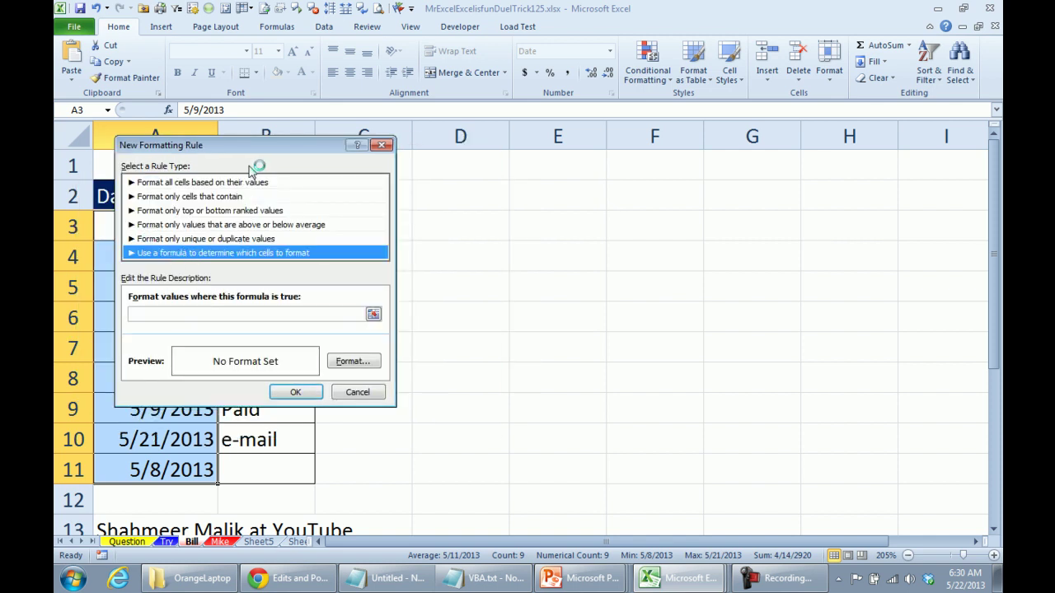
drag(254, 148, 470, 150)
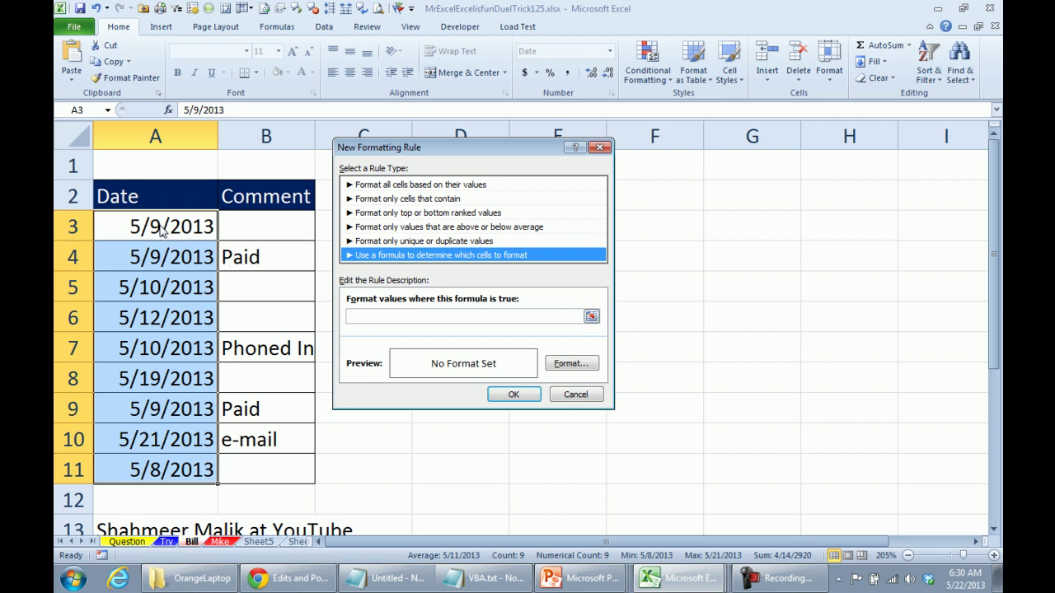
Enter the rule formula =AND((TODAY()-A3)>4,ISBLANK(B3))
click(367, 316)
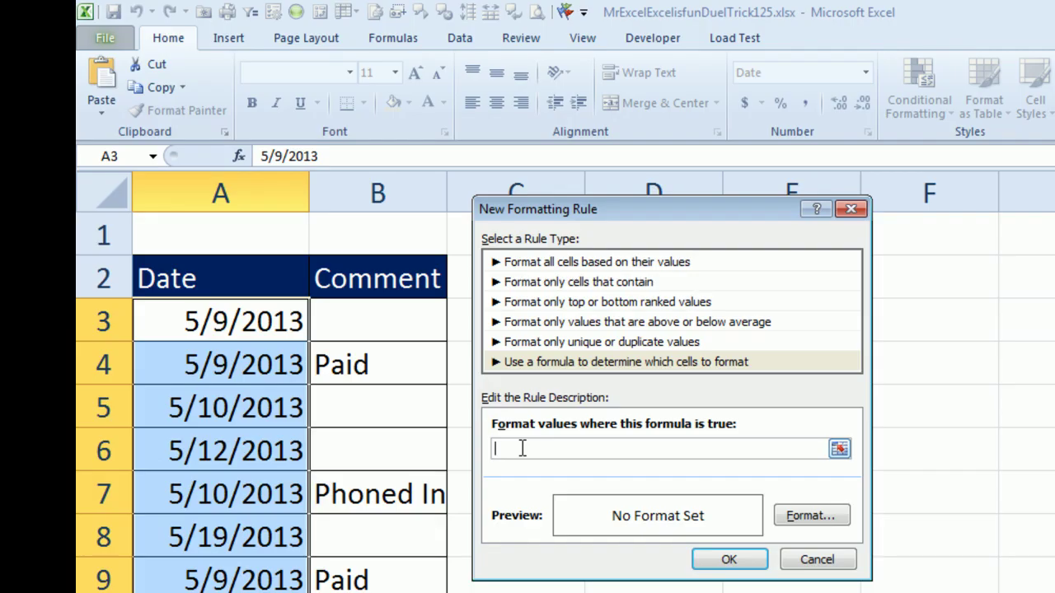
text(=AND((TODAY())
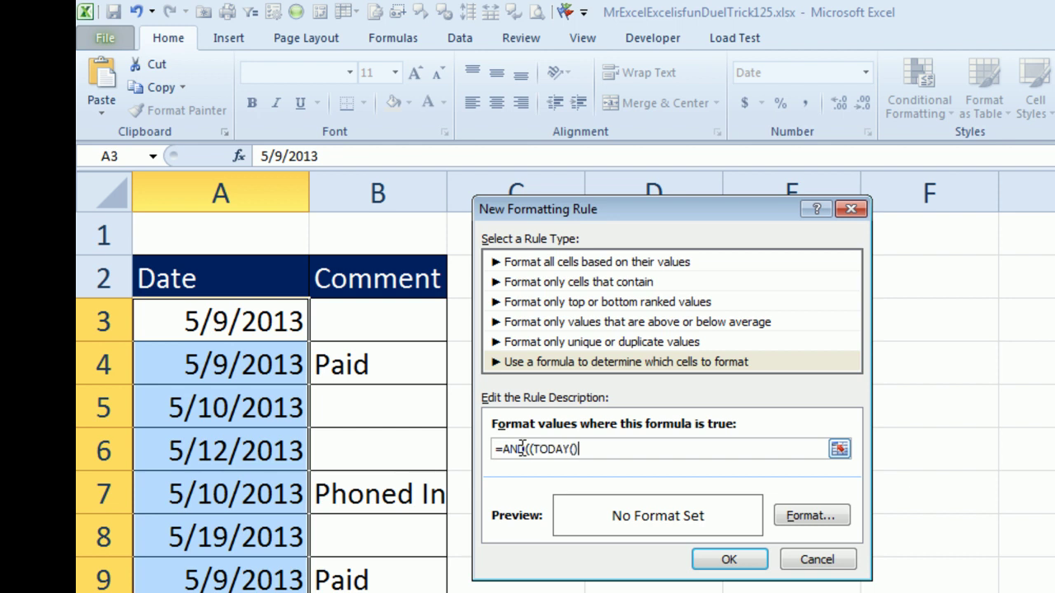
text(-A3)>4)
text(,)
text(ISBLANK()
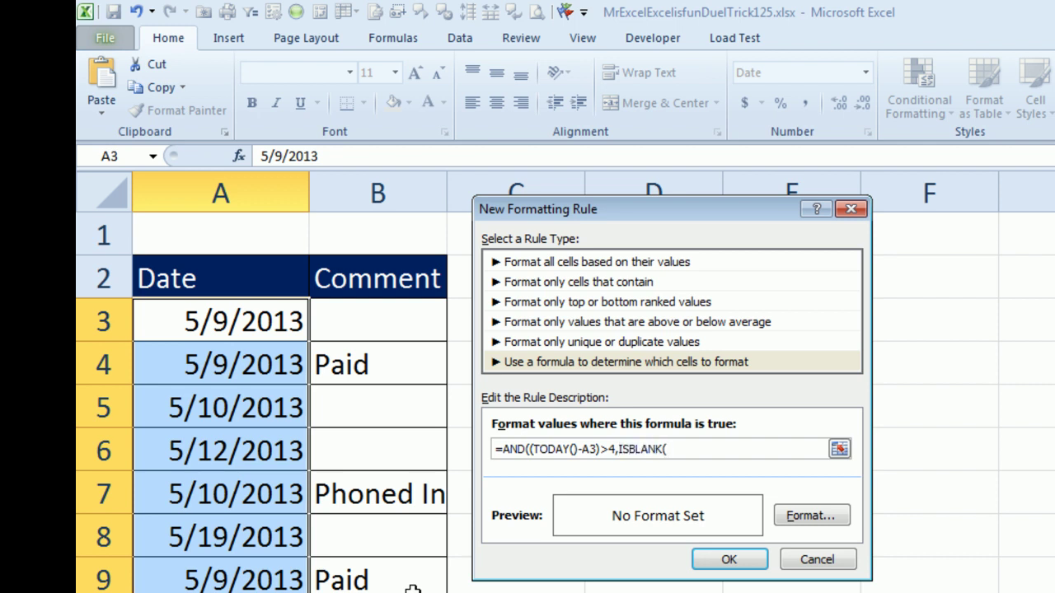
text(B3)))
Give the formula rule a yellow fill format
click(803, 517)
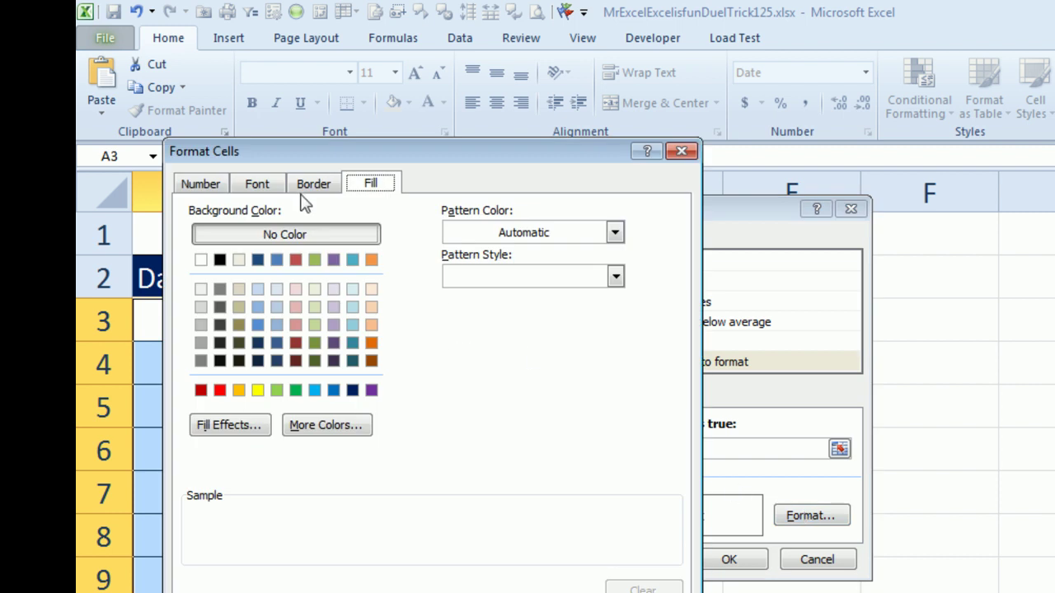
click(258, 390)
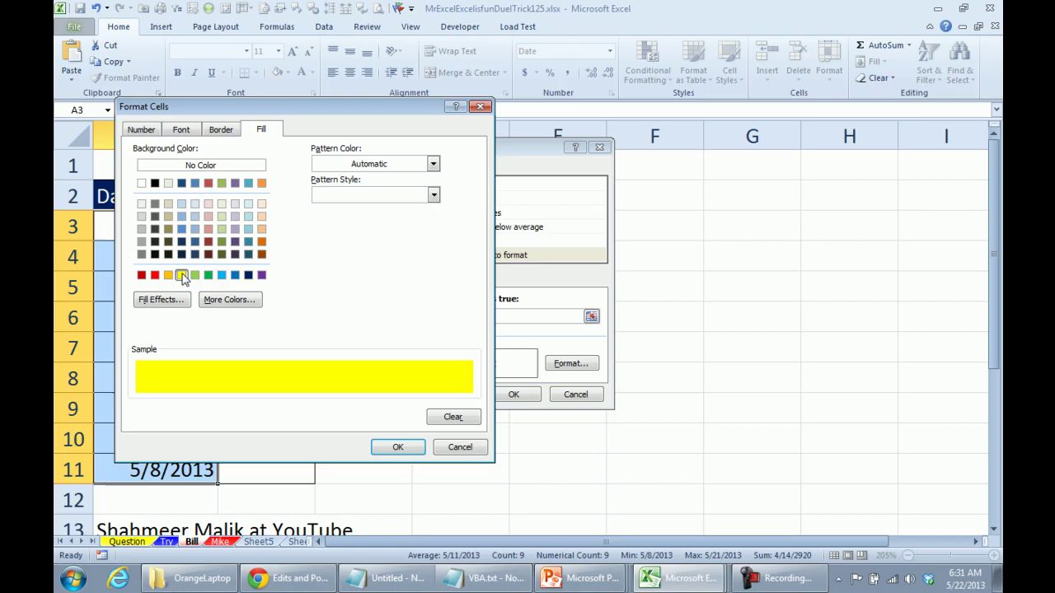
click(391, 448)
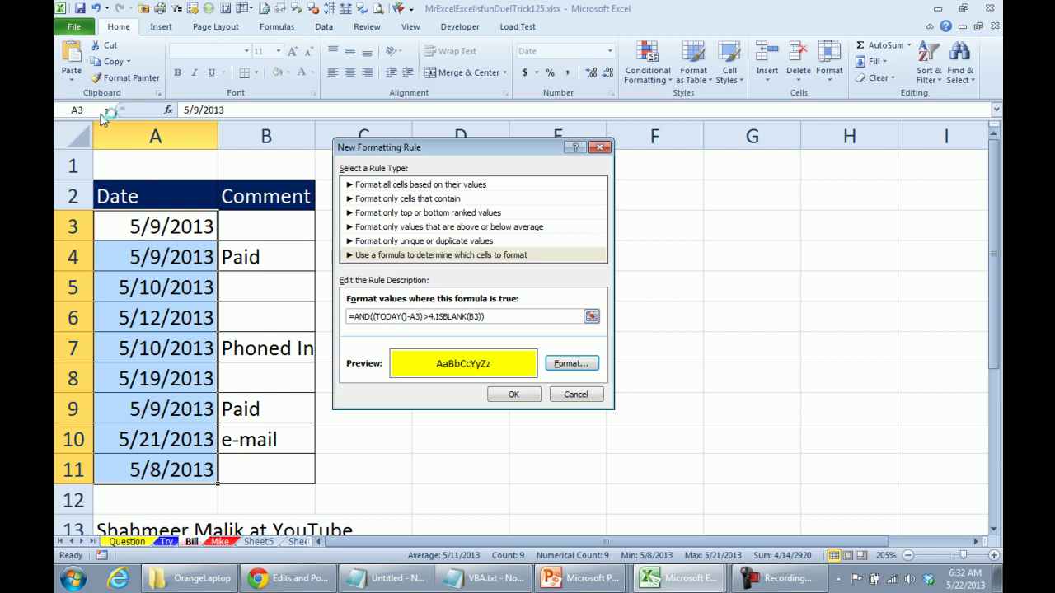
Apply the rule to A3:A11, then test it by entering the comment 'Paid' in B5
click(528, 394)
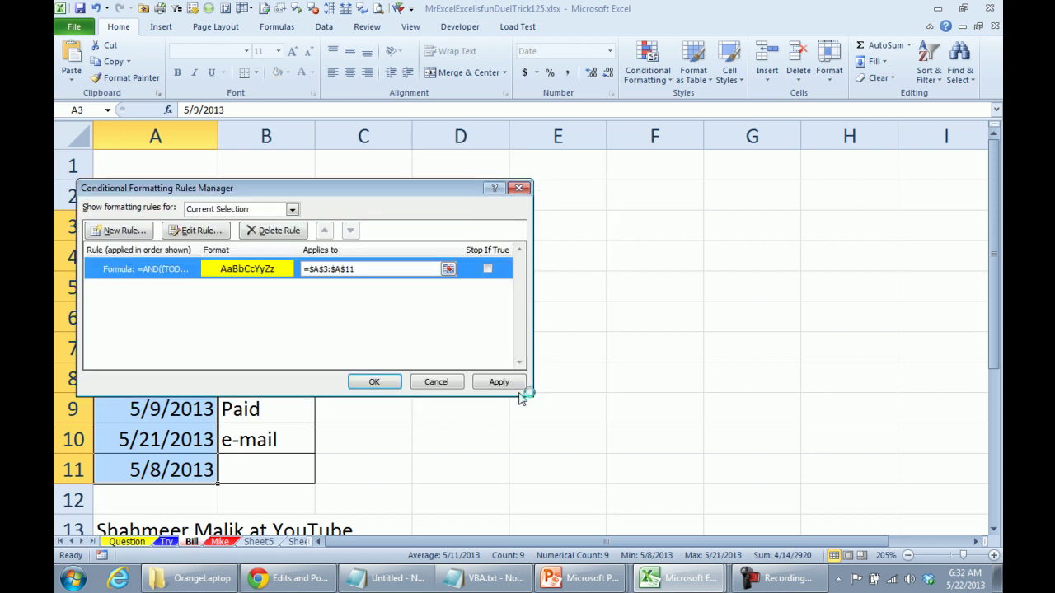
click(375, 382)
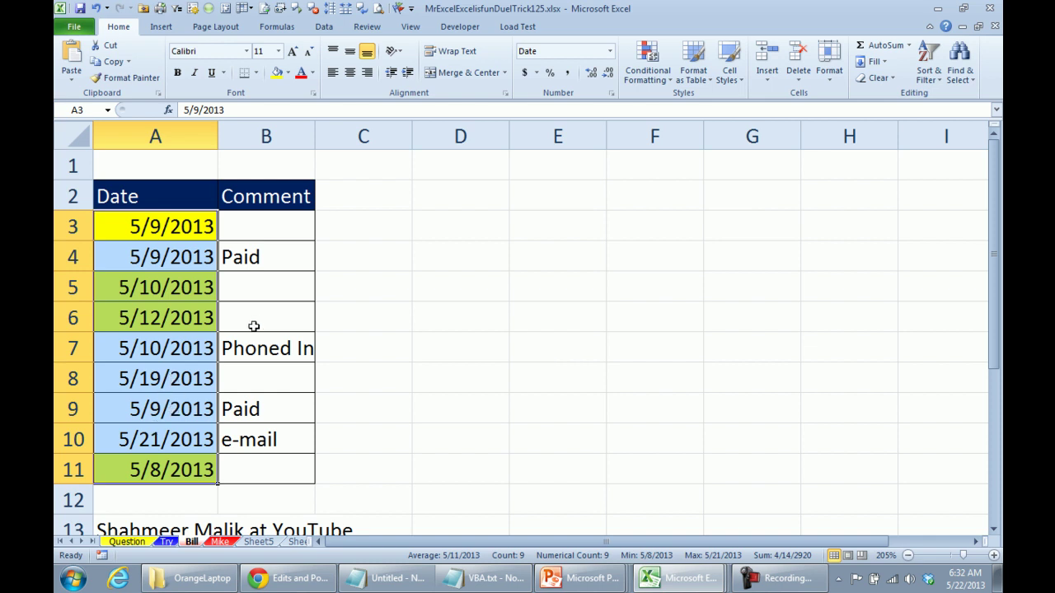
click(262, 286)
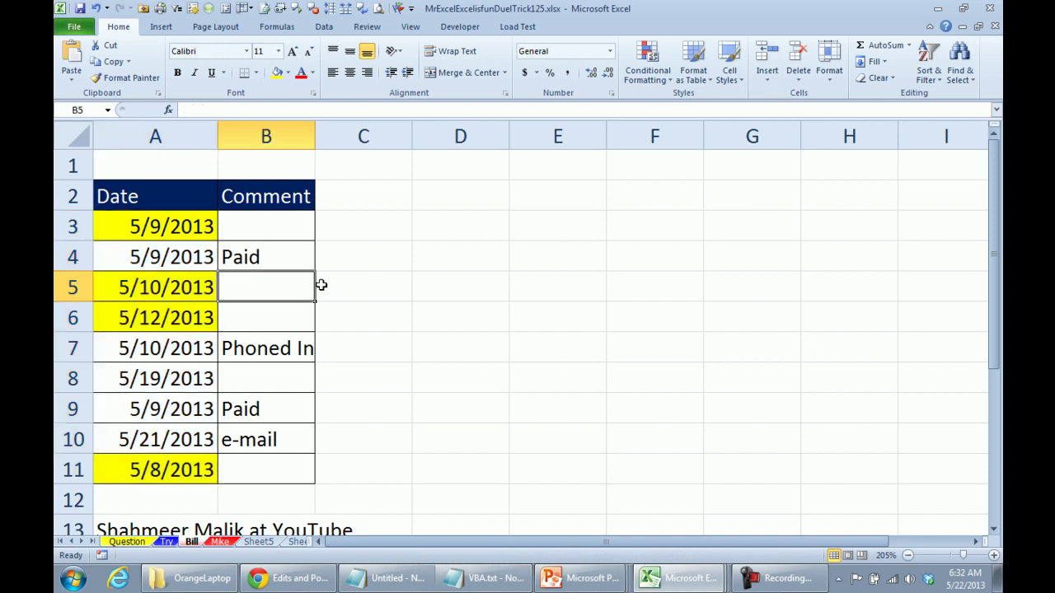
text(Paid)
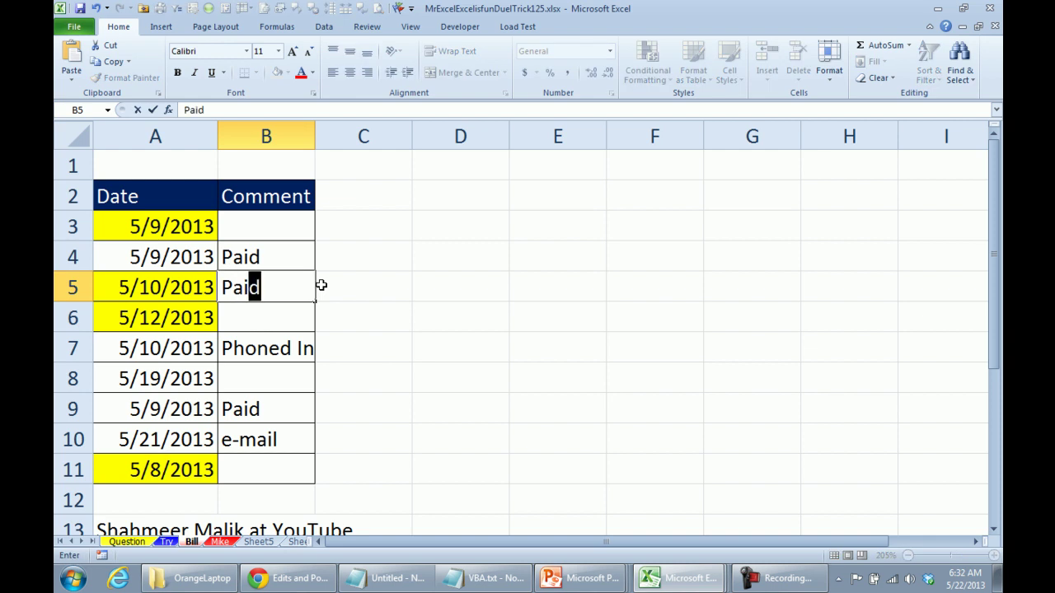
key(Return)
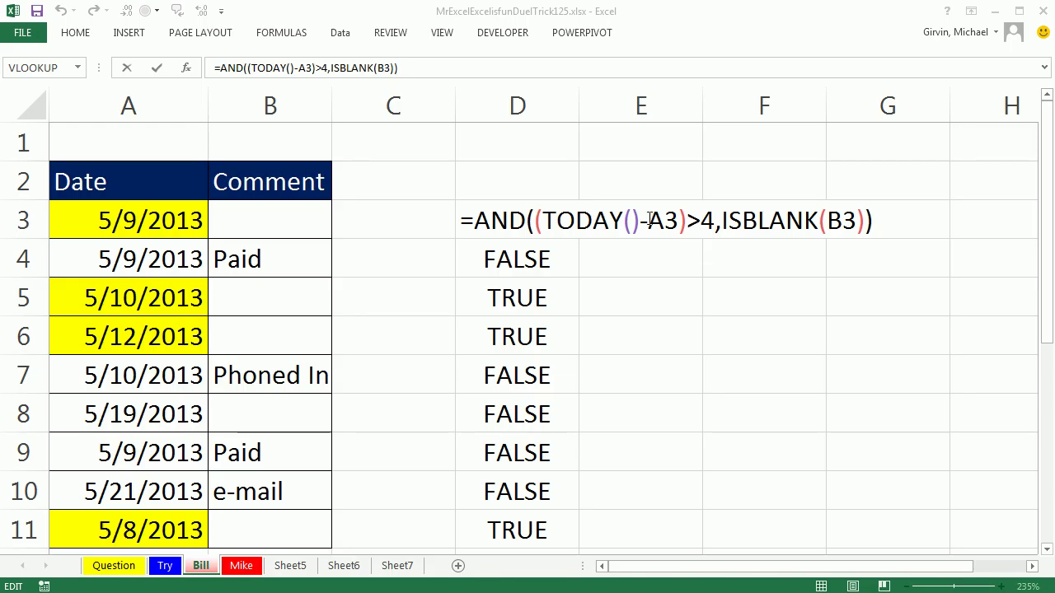
Check D3's AND formula by evaluating its TODAY()-A3 part with F9, then restore and confirm it
click(490, 221)
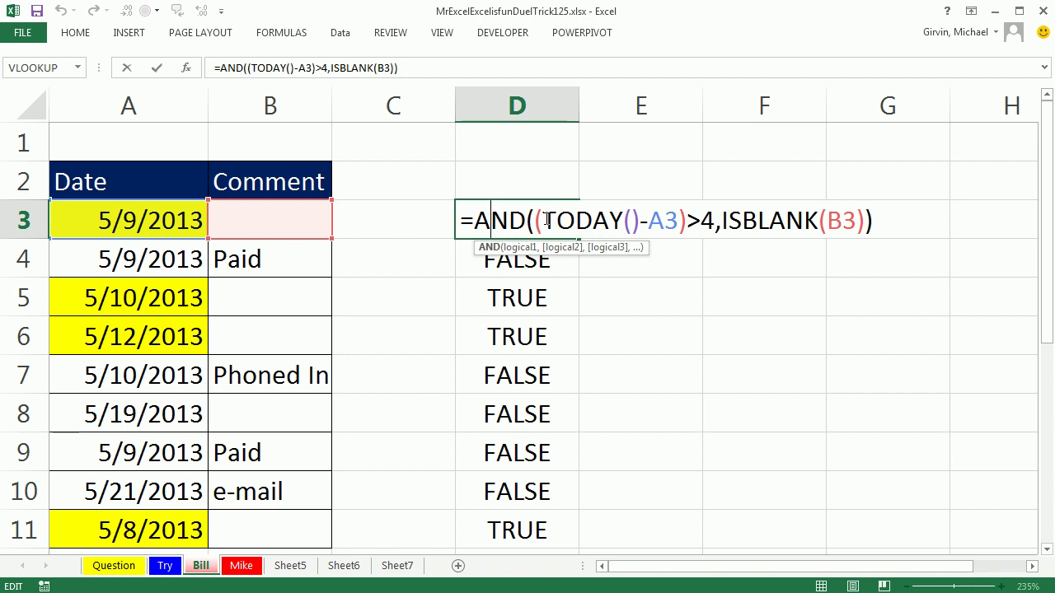
drag(544, 220, 678, 221)
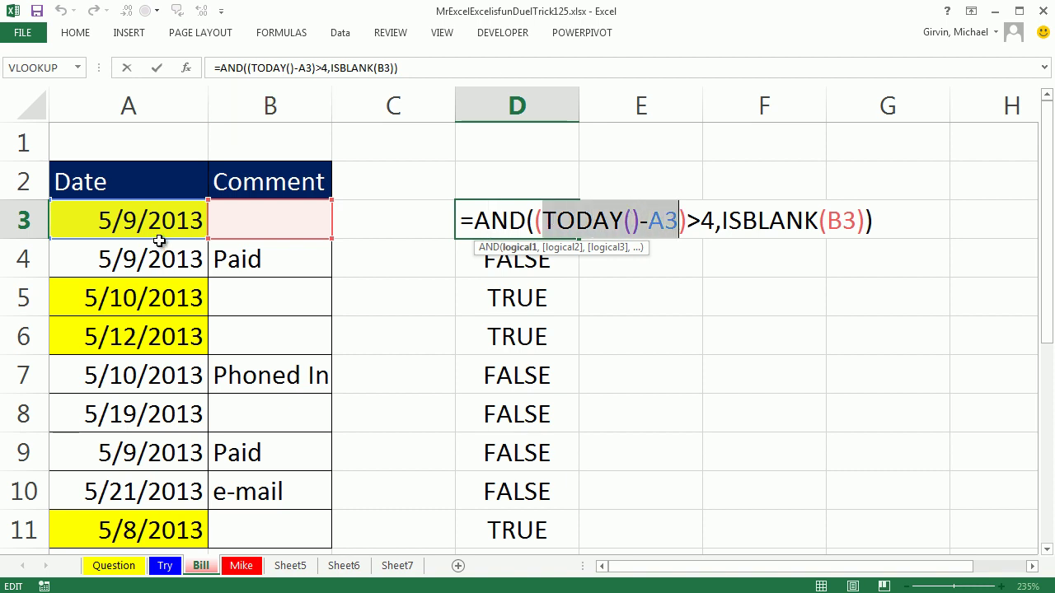
key(F9)
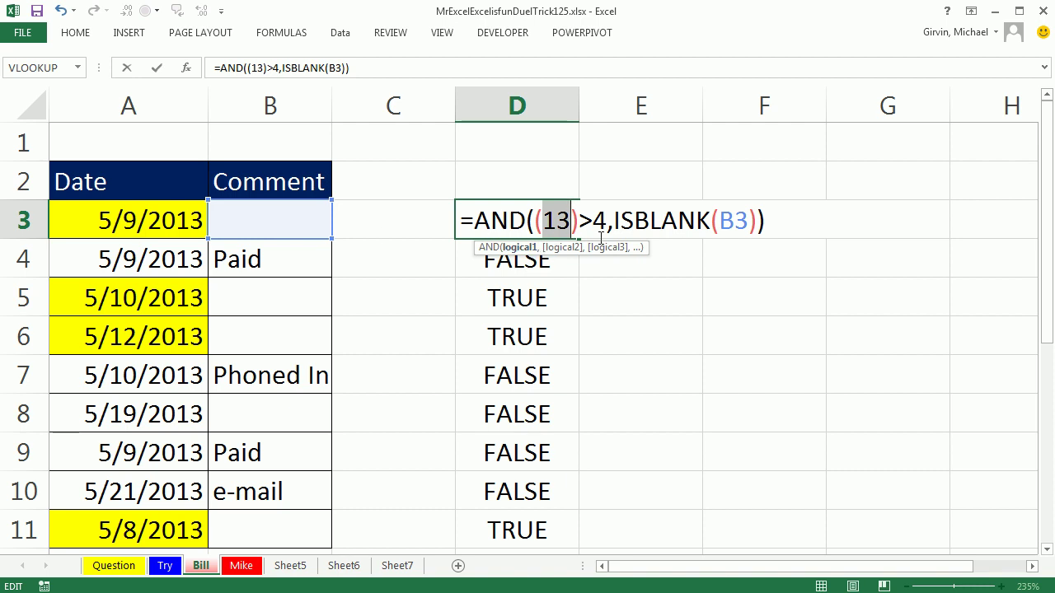
key(ctrl+z)
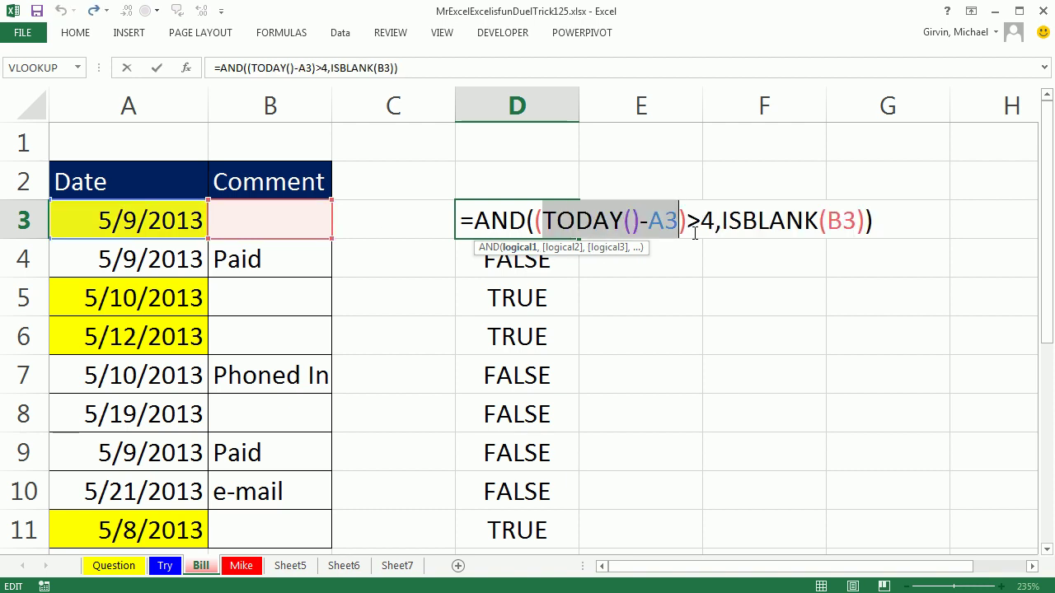
click(755, 224)
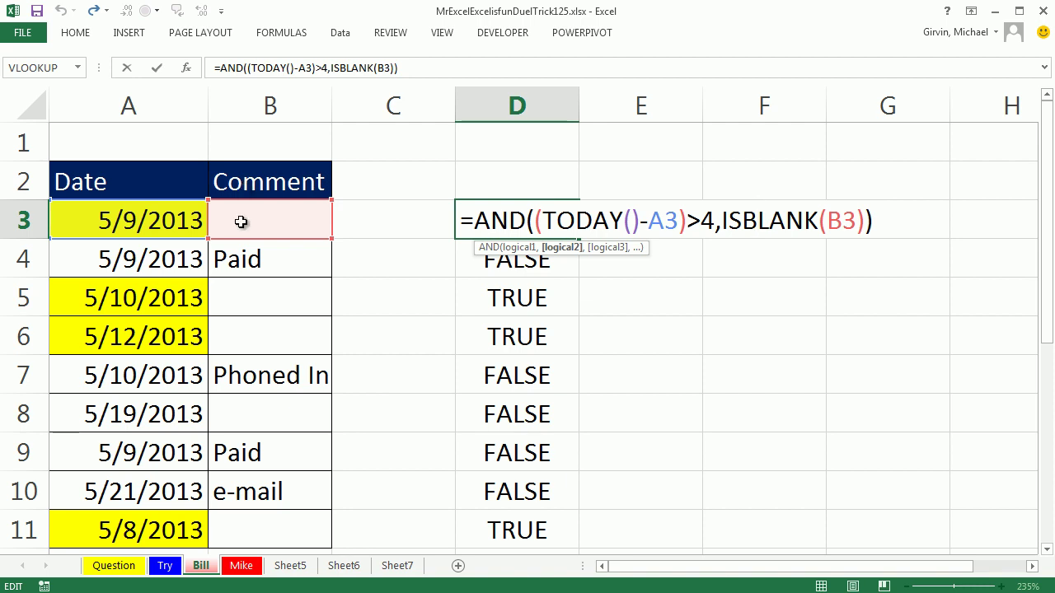
key(ctrl+Return)
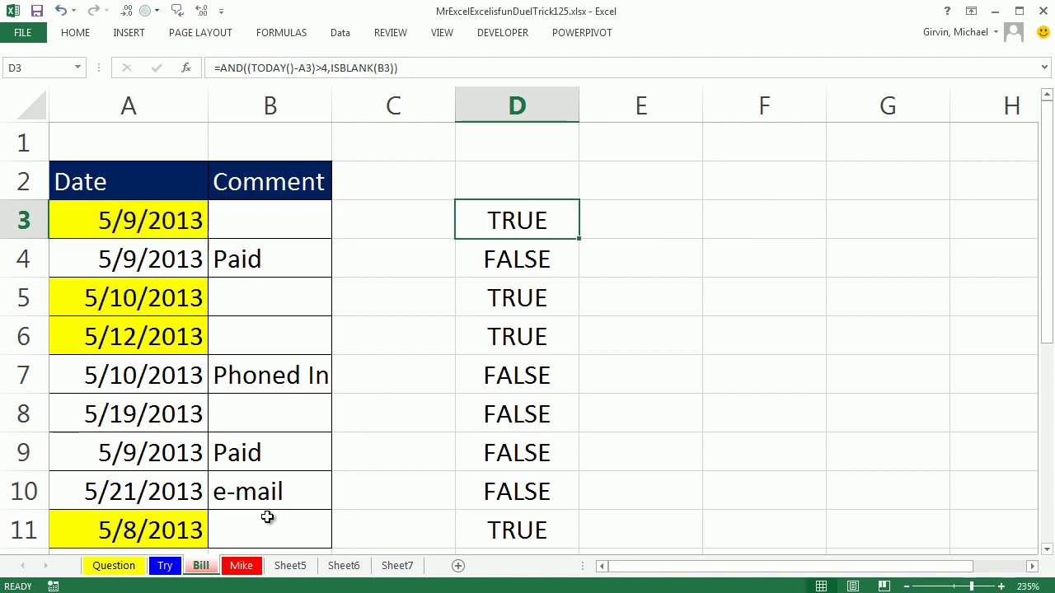
On the Mike sheet, select D3:D11 and begin the formula =AND(A3<=TODAY()-$E$1
click(242, 567)
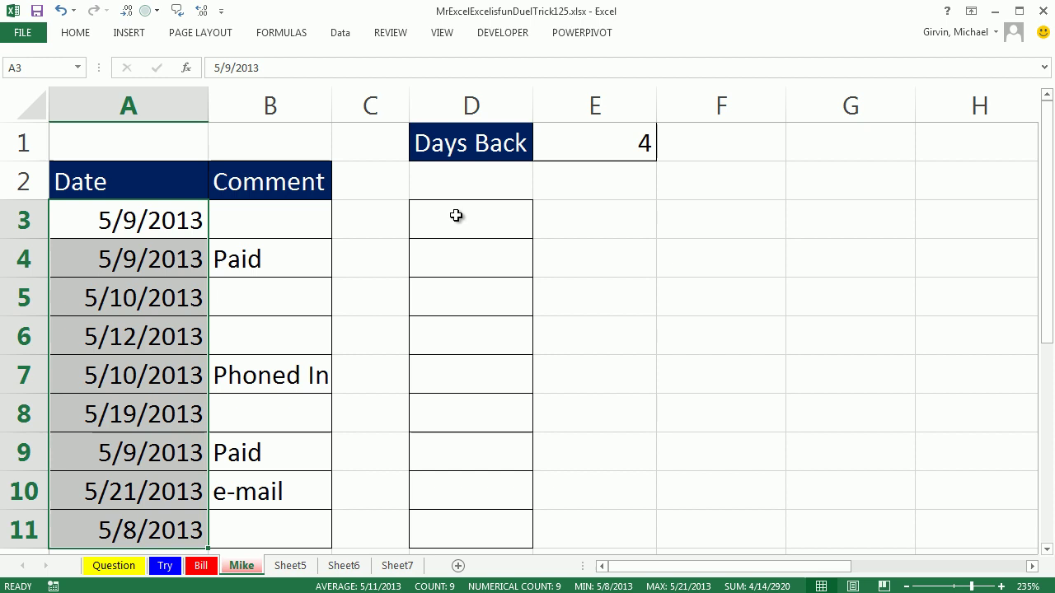
drag(455, 215, 462, 523)
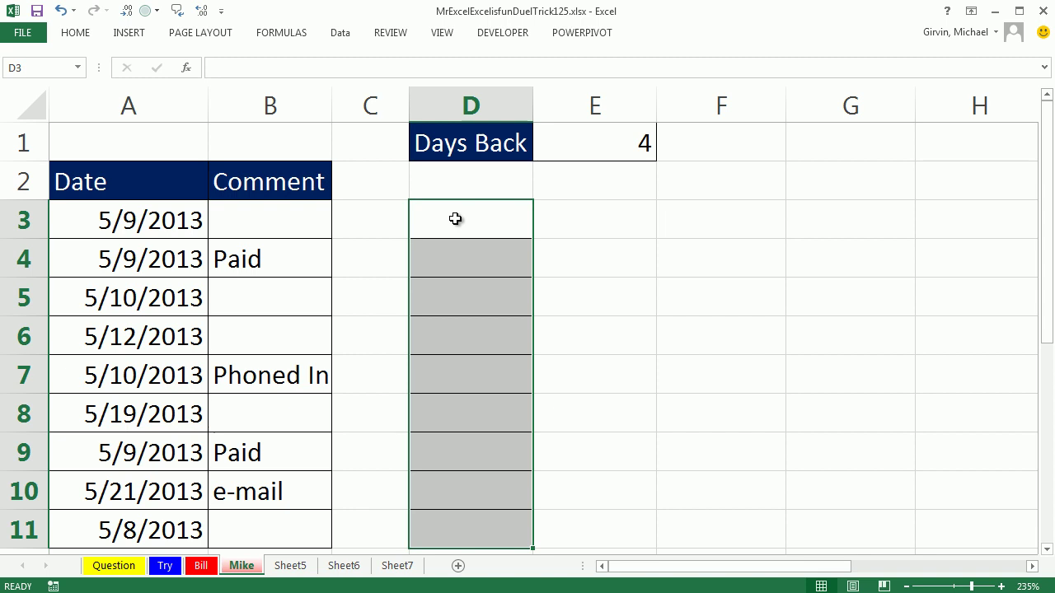
text(=and)
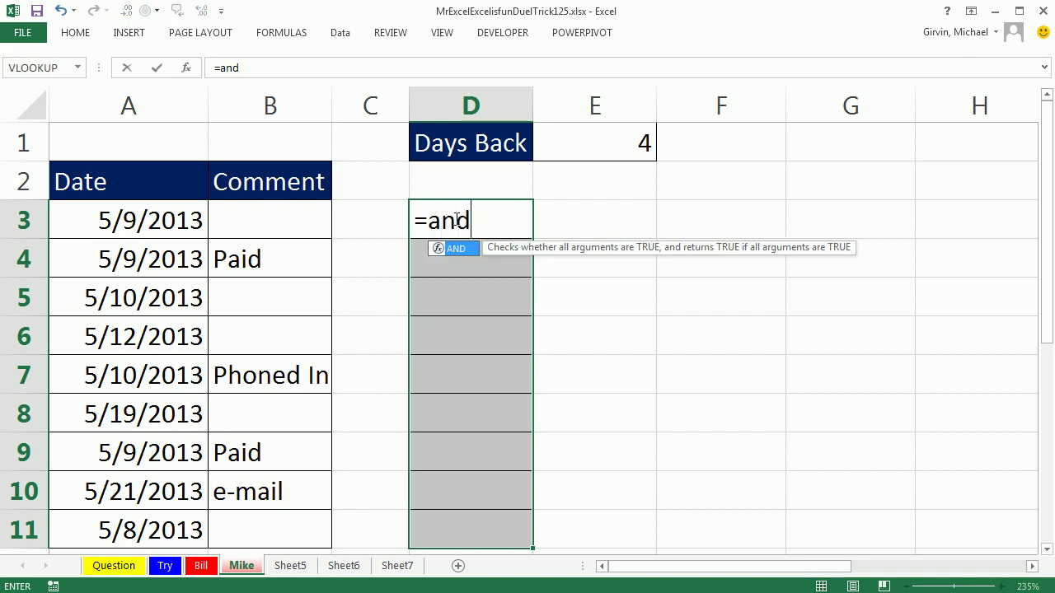
key(Tab)
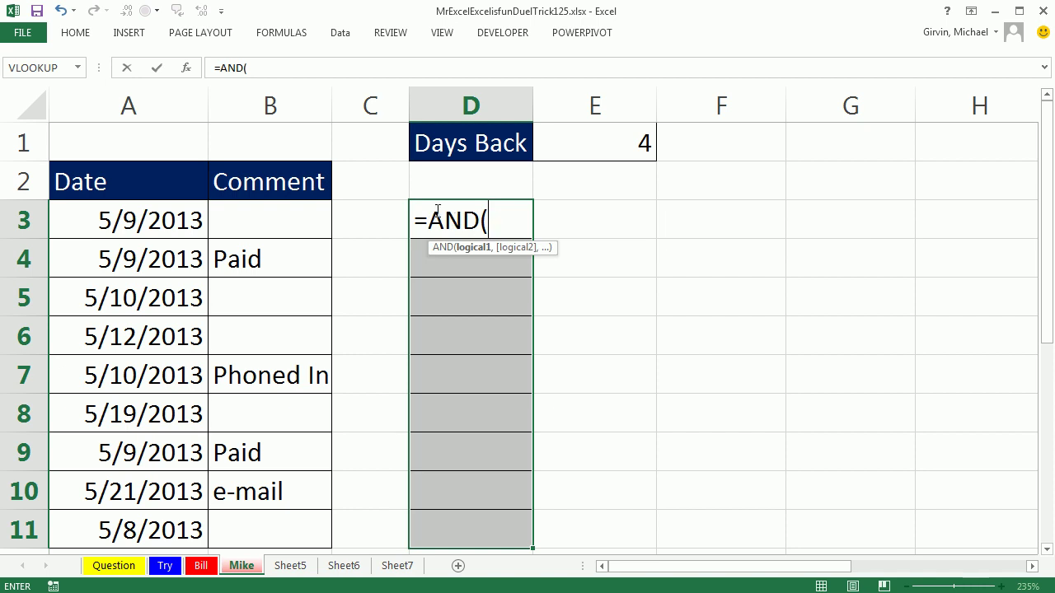
click(127, 218)
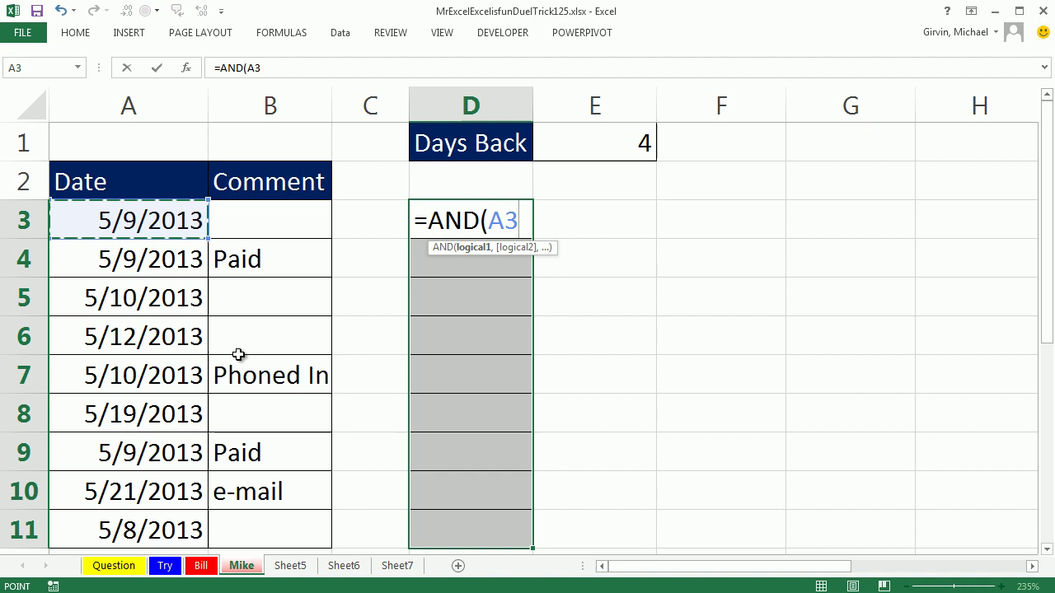
text(<=)
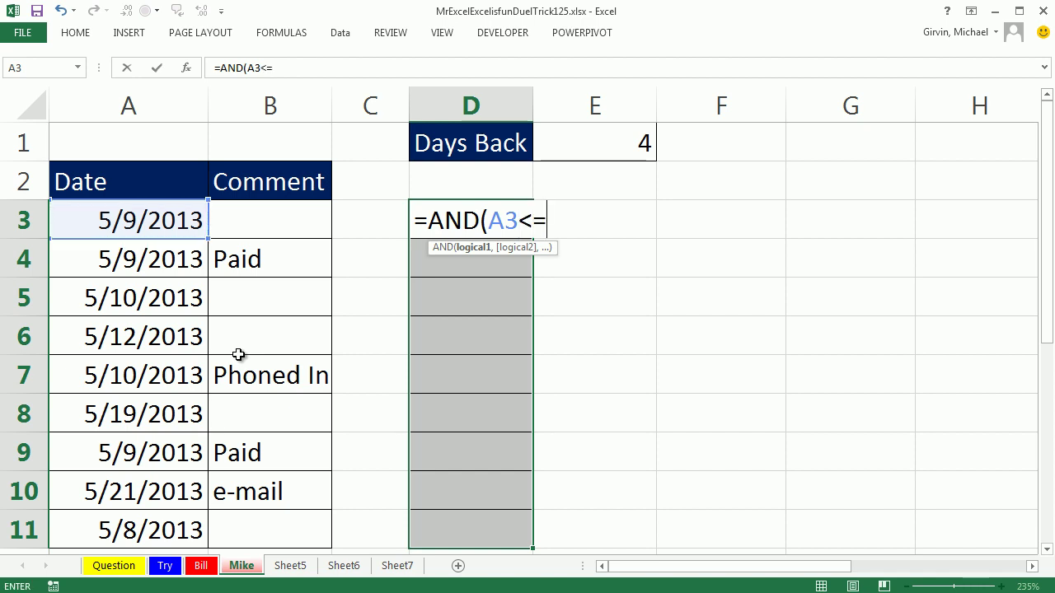
text(today)
key(Tab)
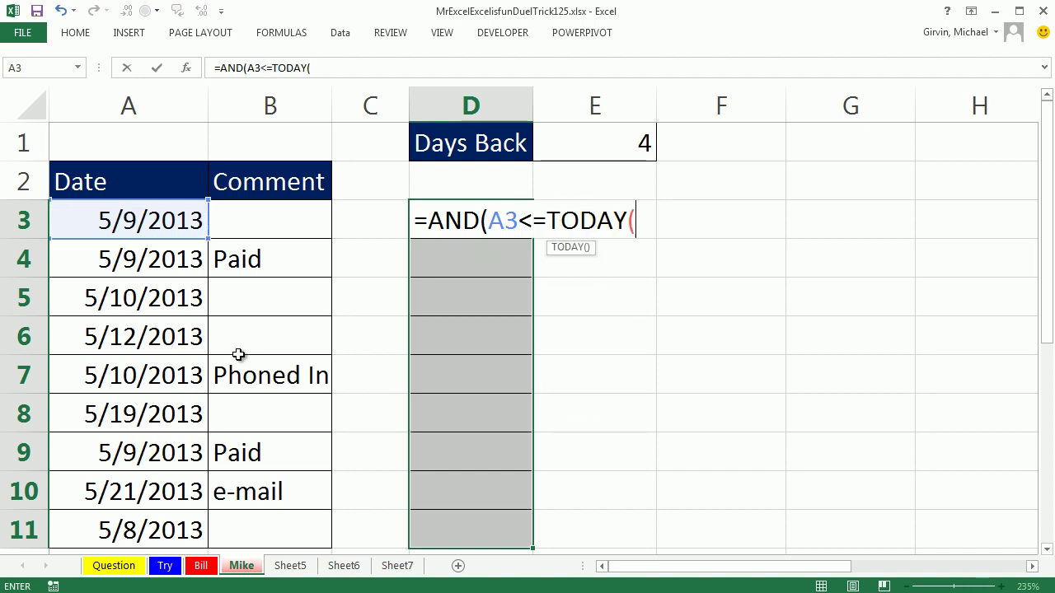
text()-)
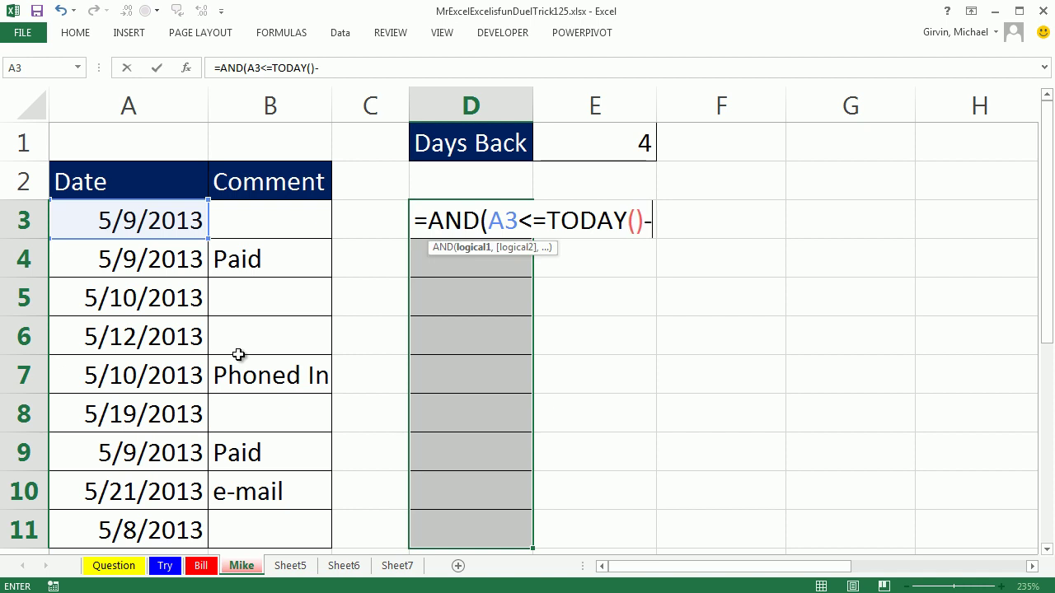
click(616, 143)
key(F4)
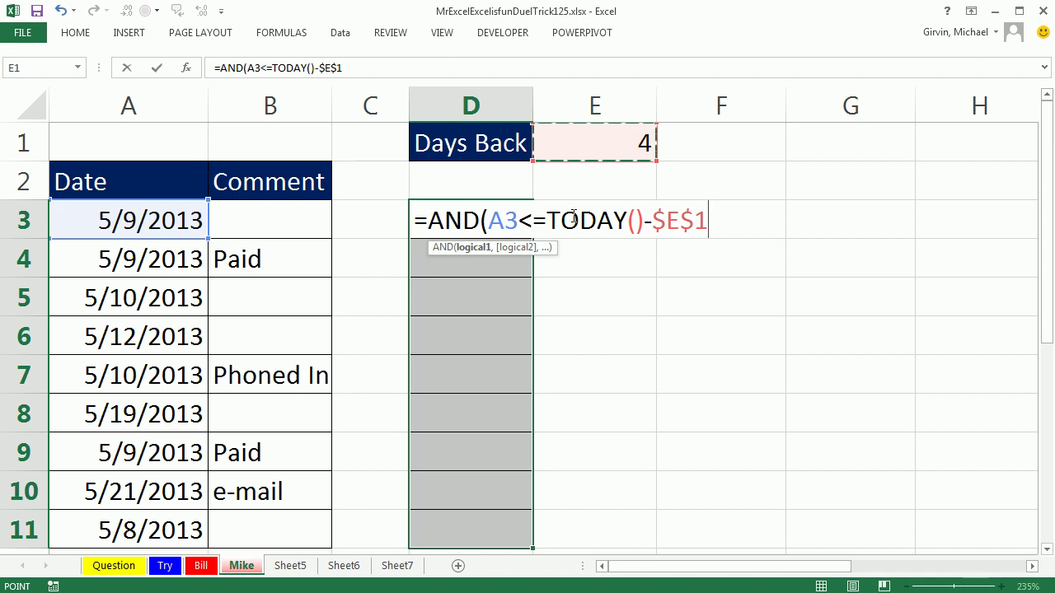
Finish the formula with ,B3="") and enter it into all of D3:D11
click(534, 220)
drag(533, 220, 550, 251)
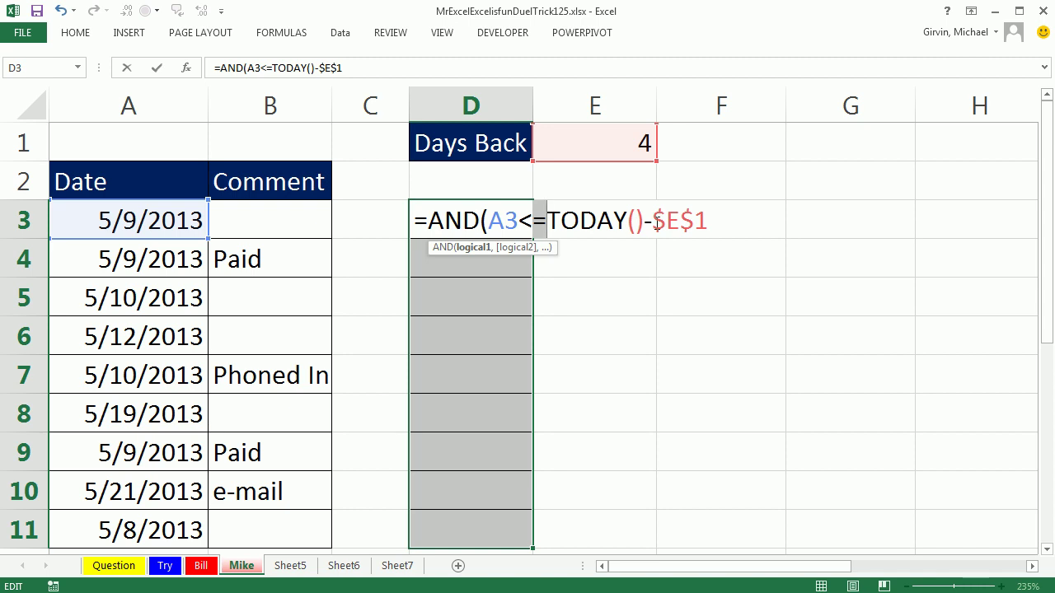
drag(646, 220, 497, 223)
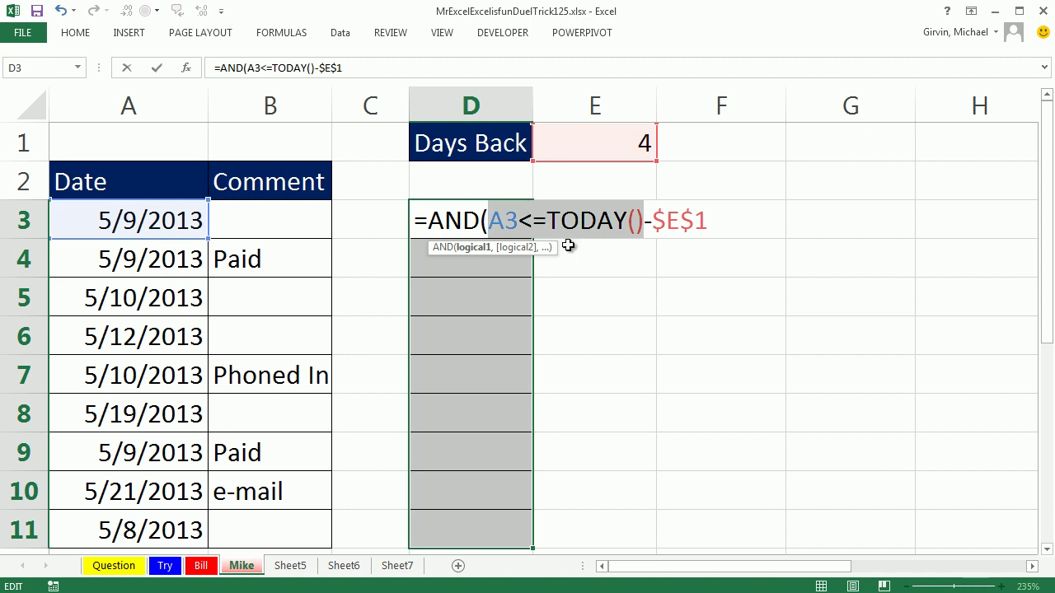
click(712, 226)
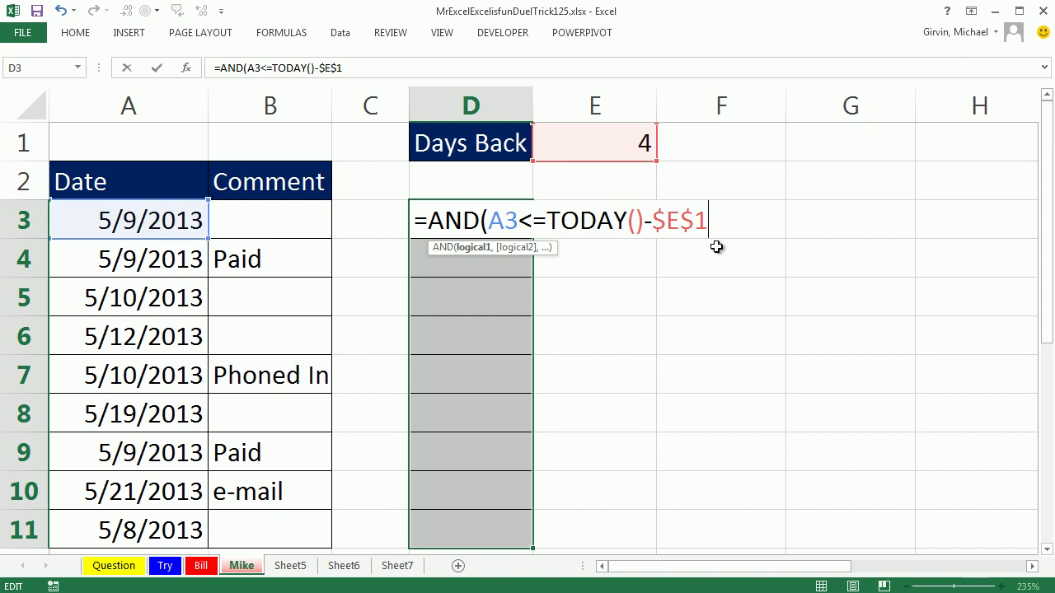
text(,)
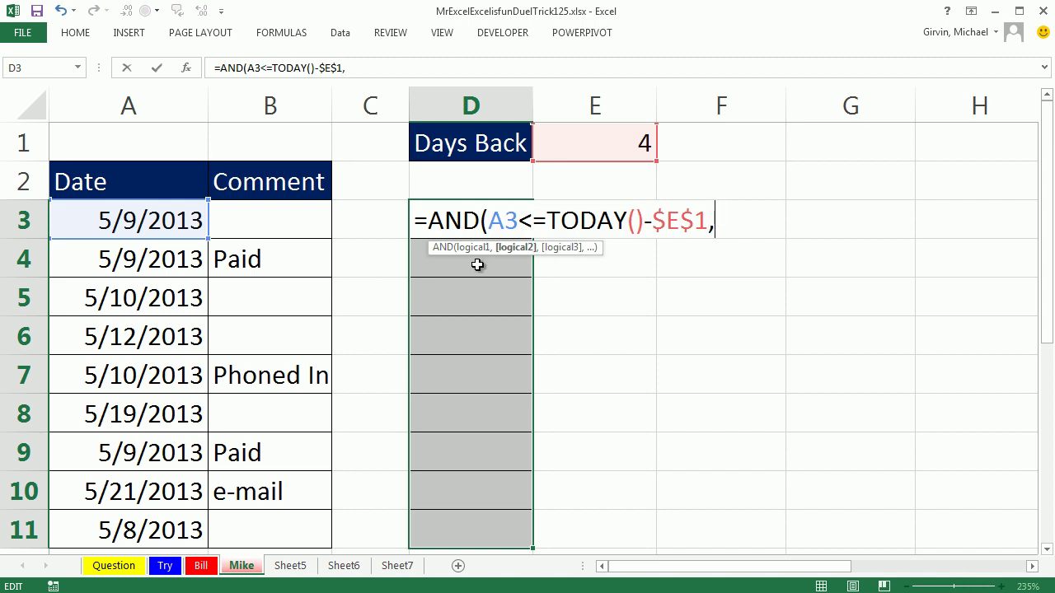
click(301, 219)
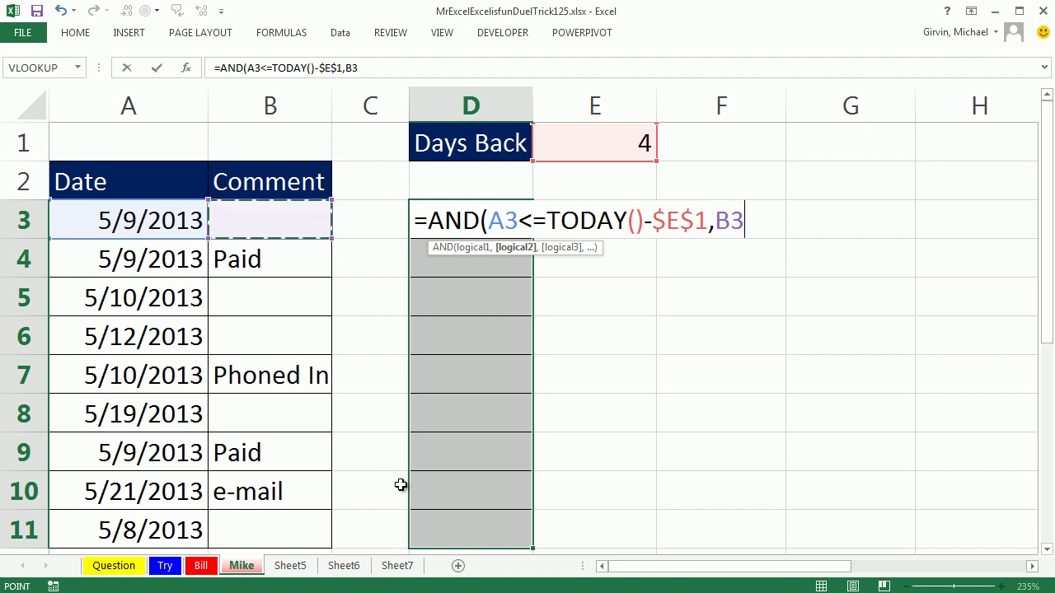
text(+")
key(BackSpace)
key(BackSpace)
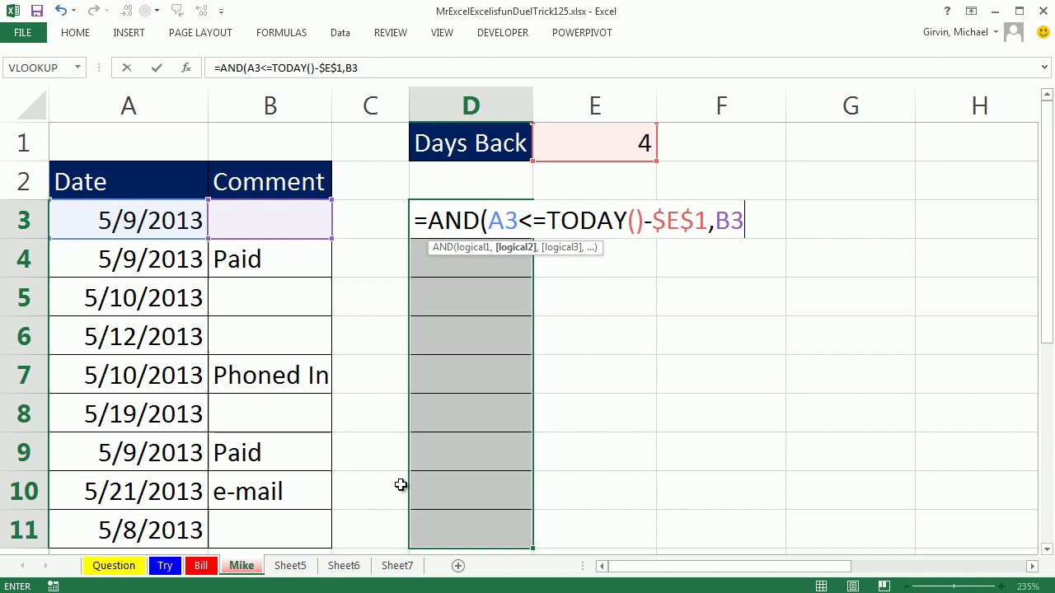
text(="")
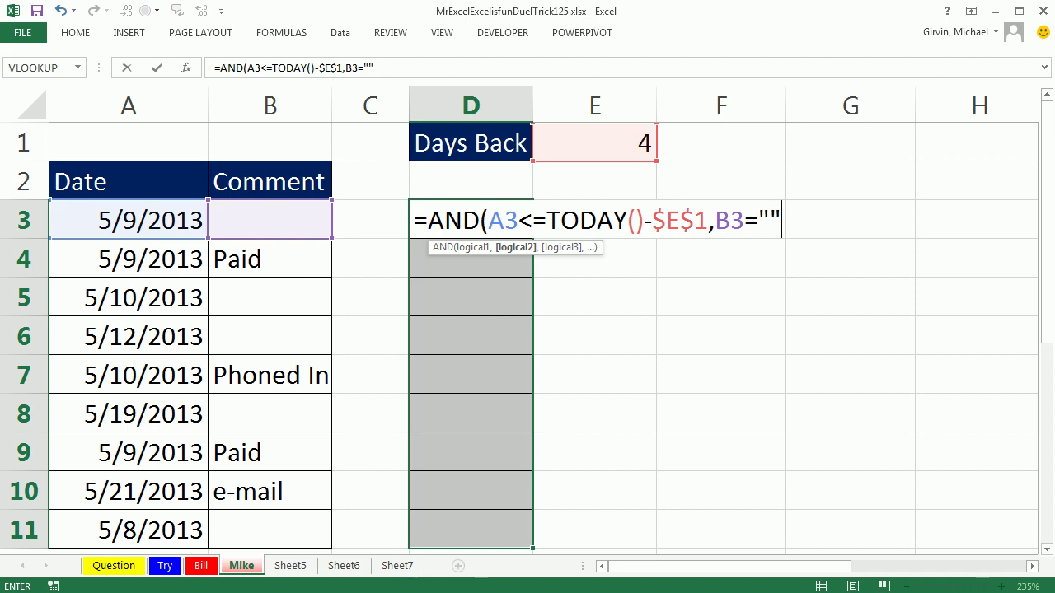
text())
key(ctrl+Return)
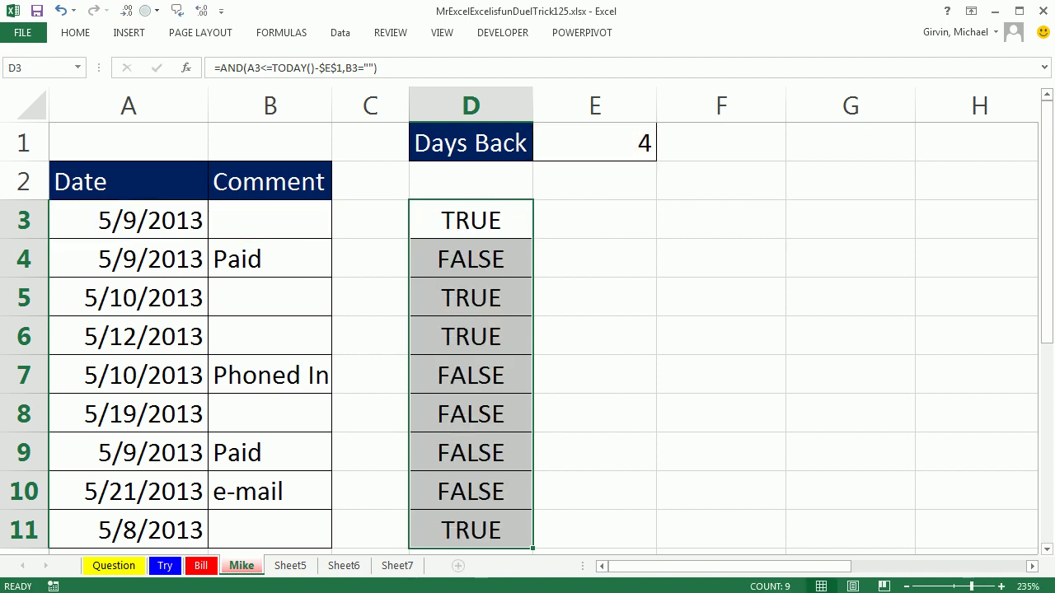
Pick out the TRUE results D3, D5:D6 and D11, then select dates A3:A11 with A8 active
click(484, 214)
ctrl+drag(481, 294, 473, 328)
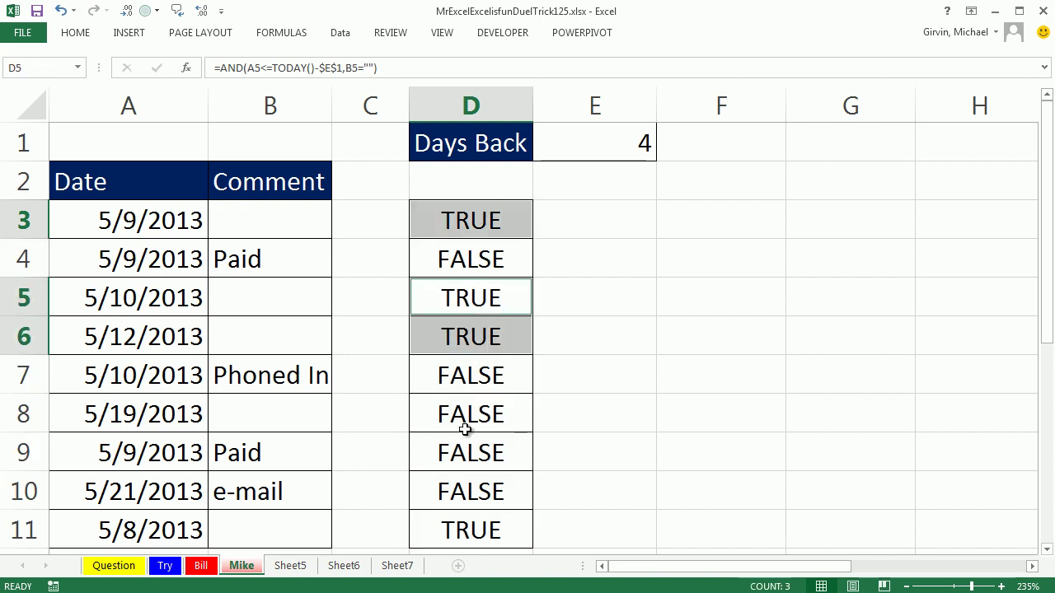
ctrl+click(472, 524)
click(127, 219)
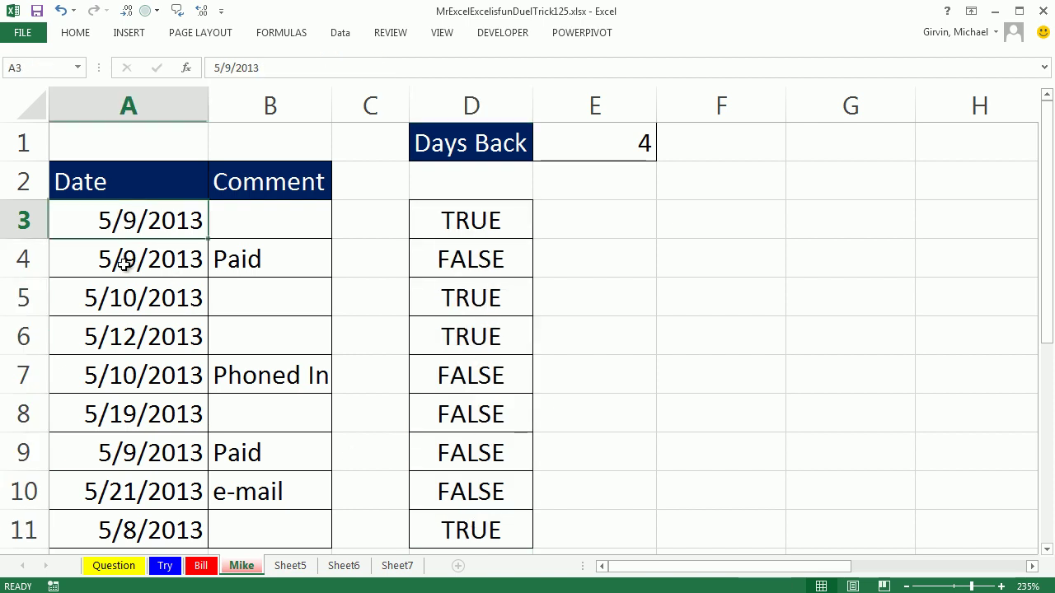
drag(123, 262, 137, 462)
drag(136, 219, 153, 519)
key(Return)
key(Return)
key(Return)
key(Return)
key(Return)
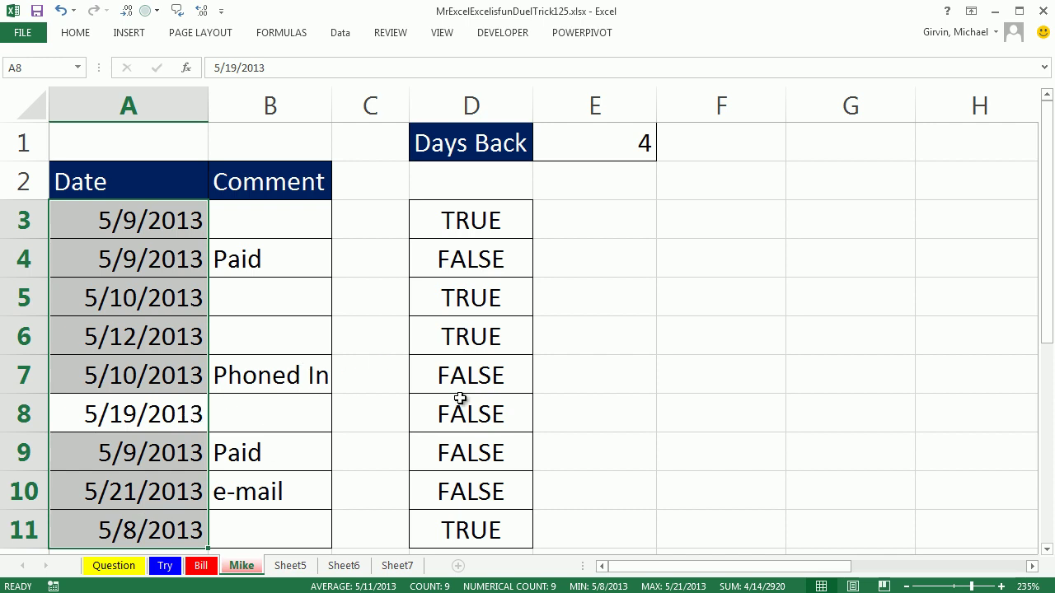
Copy D8's formula text, then reselect A3:A11 with the active cell moved down
double_click(482, 414)
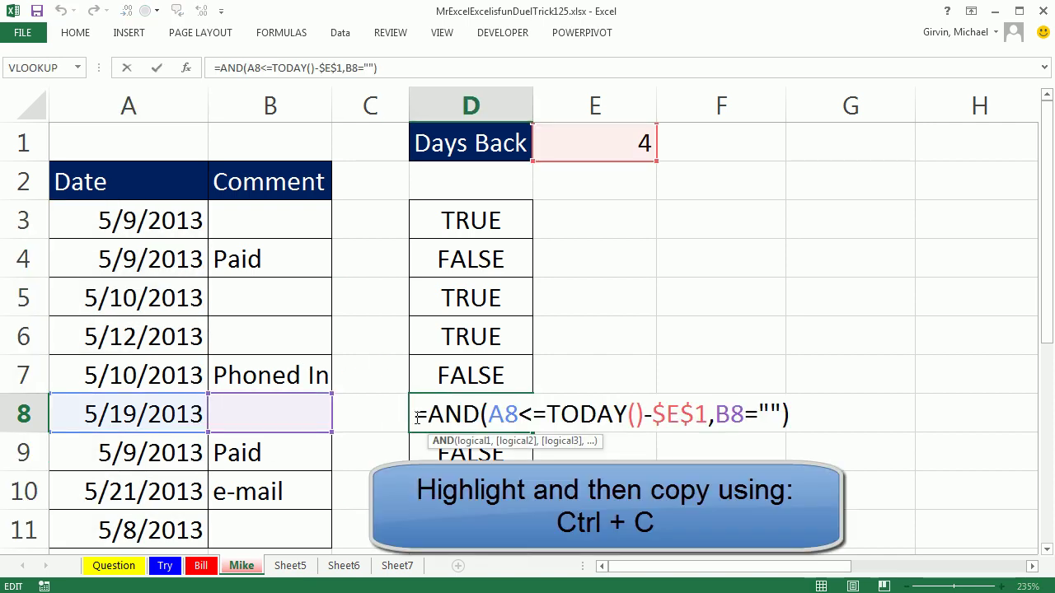
drag(416, 416, 919, 443)
key(ctrl+c)
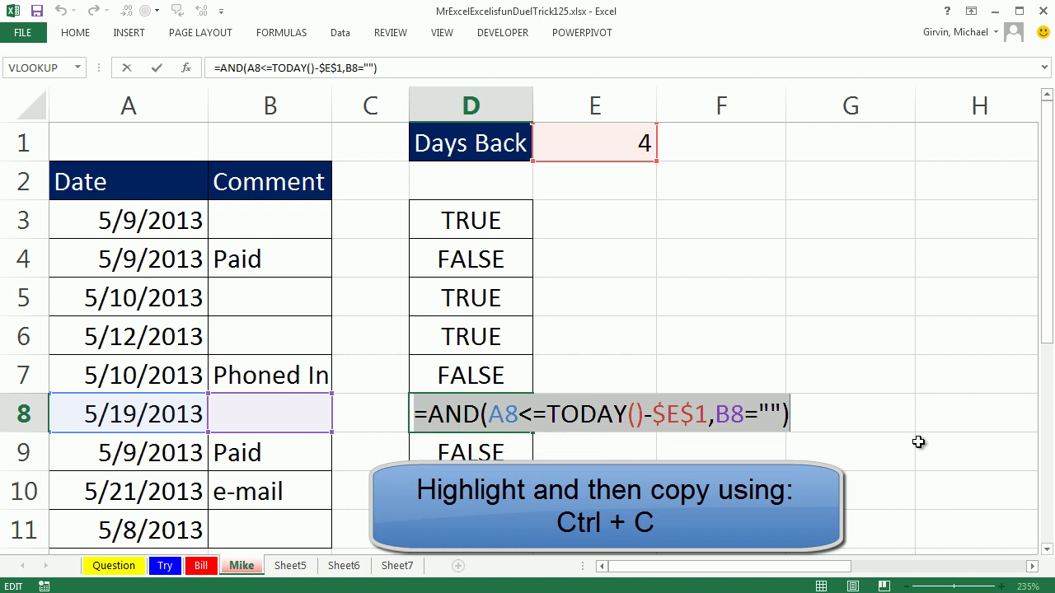
key(Escape)
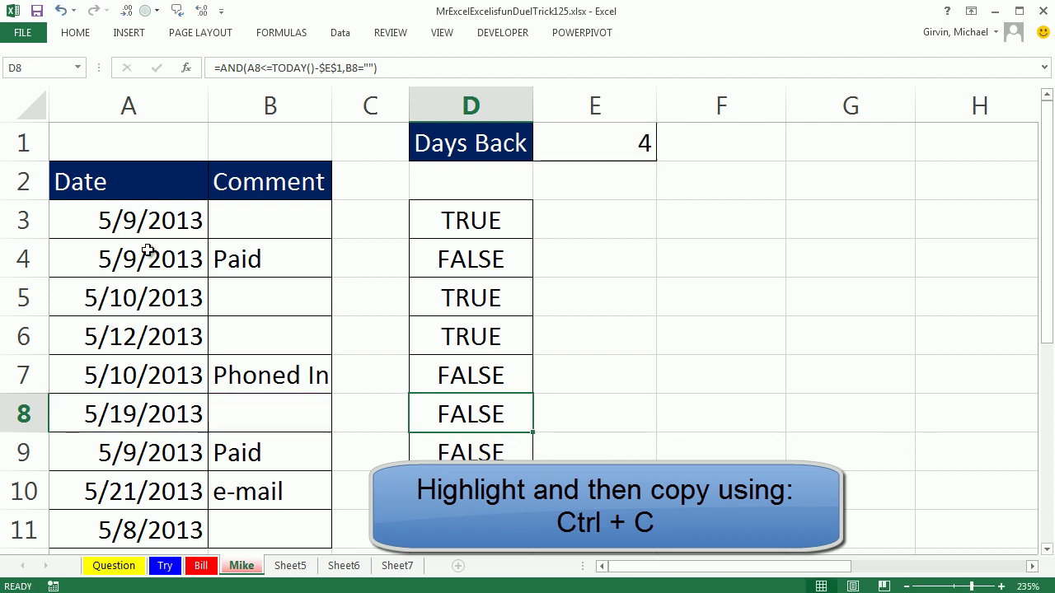
drag(113, 213, 164, 542)
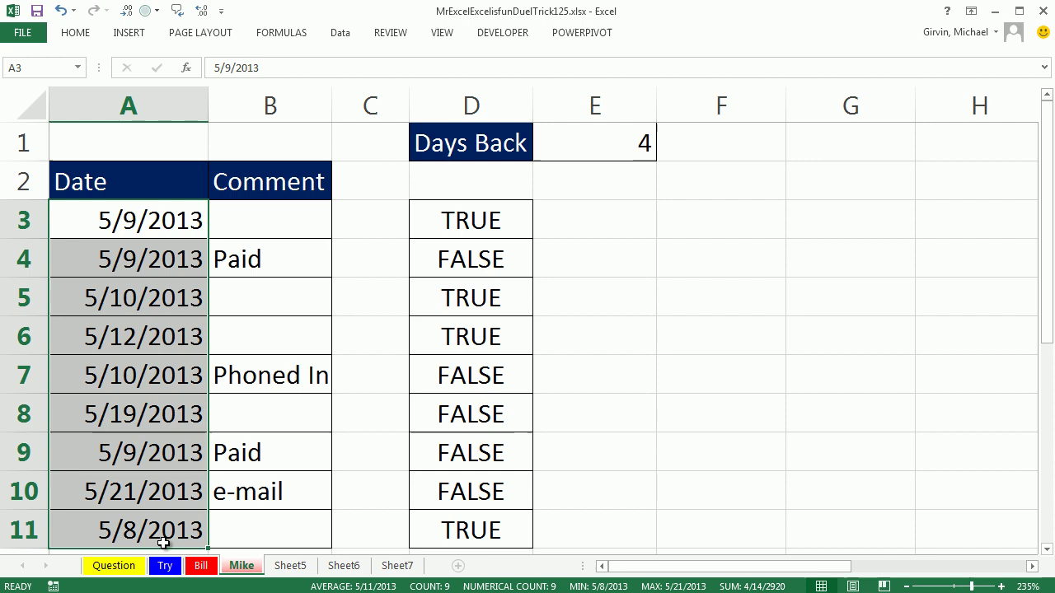
key(Return)
key(Return)
key(Return)
key(Return)
key(Return)
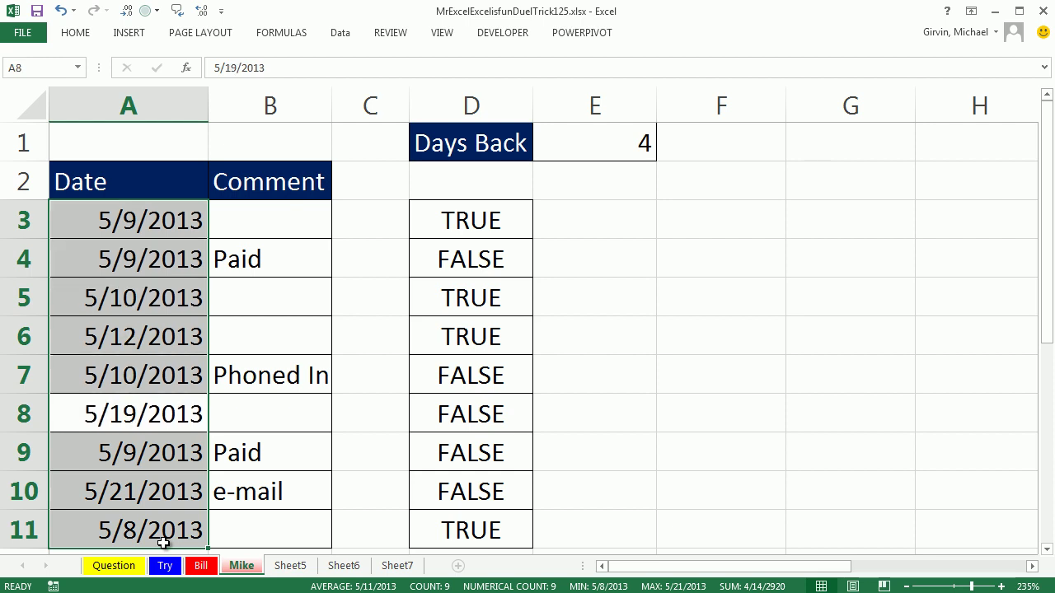
Create a new formula-based rule with the pasted formula =AND(A8<=TODAY()-$E$1,B8="")
key(alt+o)
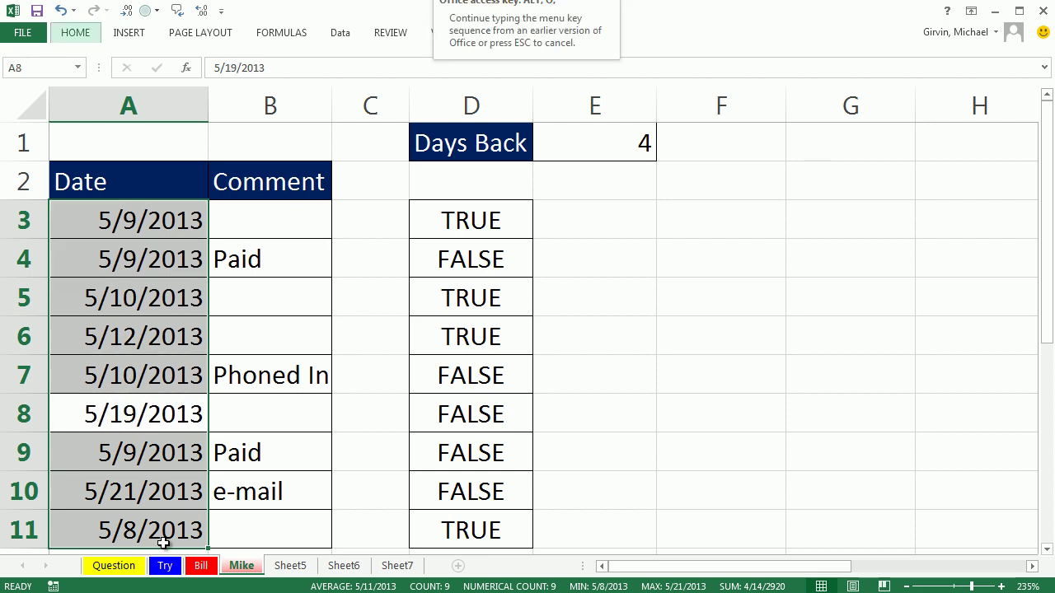
key(d)
key(alt+n)
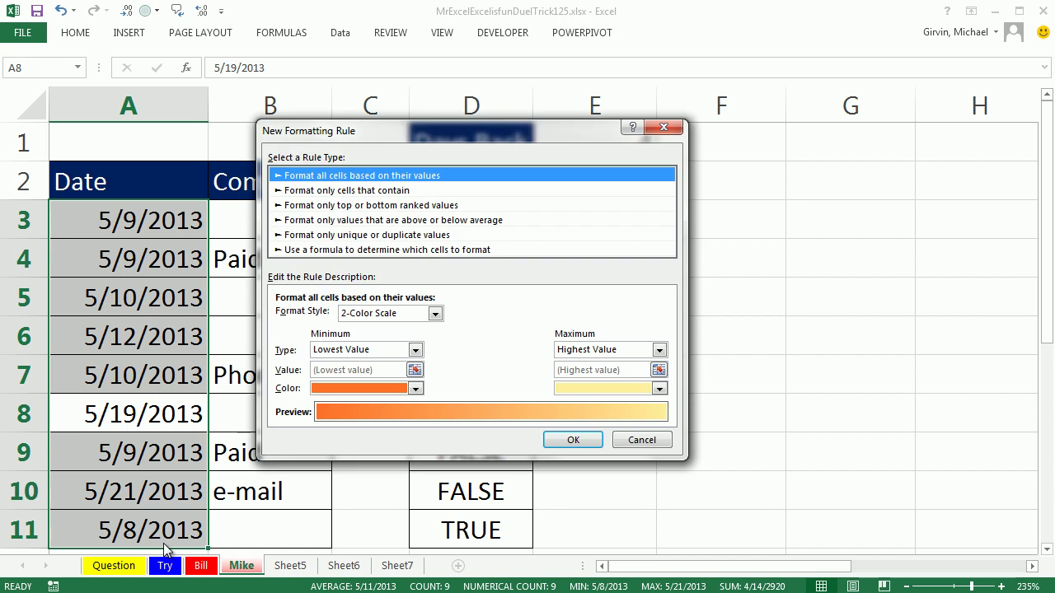
key(Down)
key(Down)
key(Down)
key(Down)
key(Down)
key(Tab)
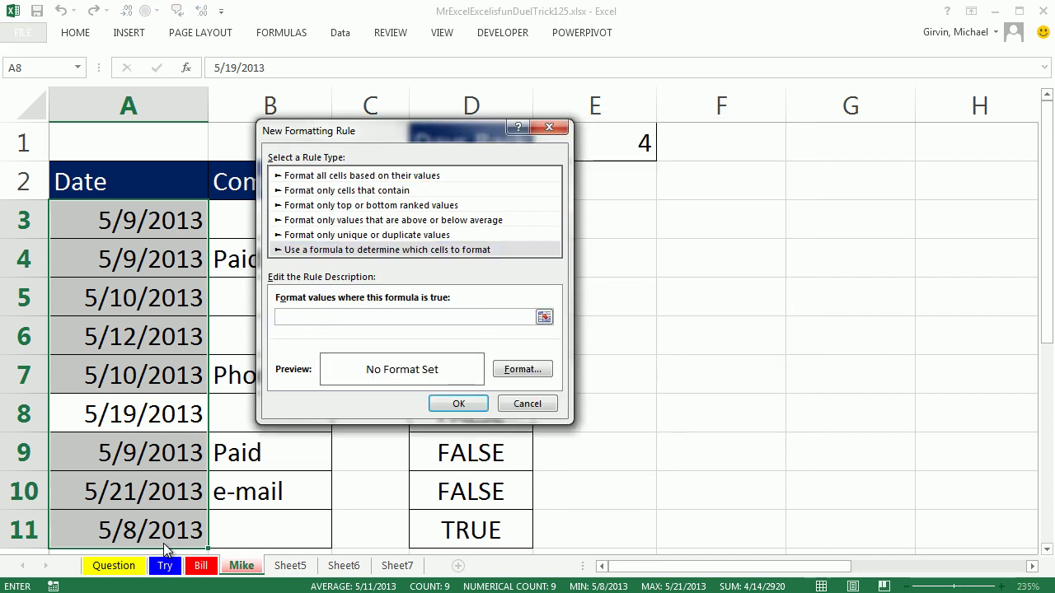
key(ctrl+v)
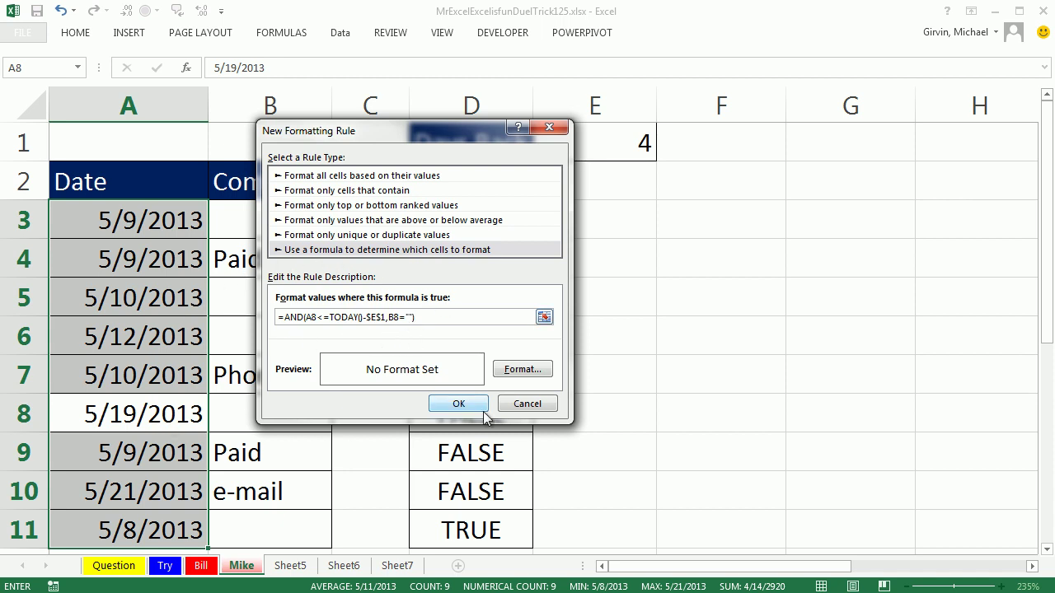
Give the rule a yellow fill and apply it to the dates
click(523, 369)
click(323, 252)
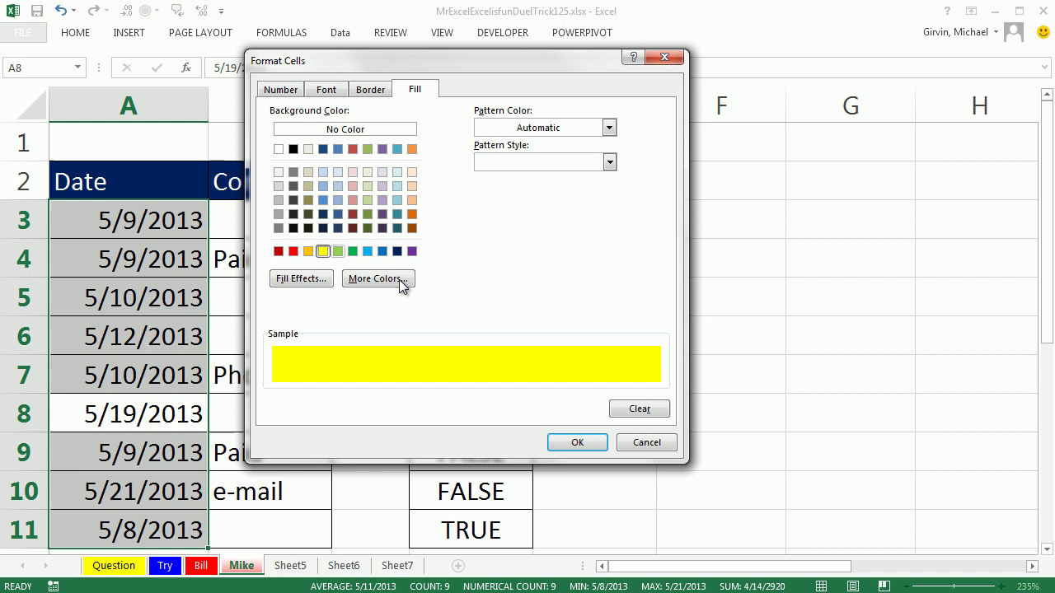
click(577, 442)
click(459, 403)
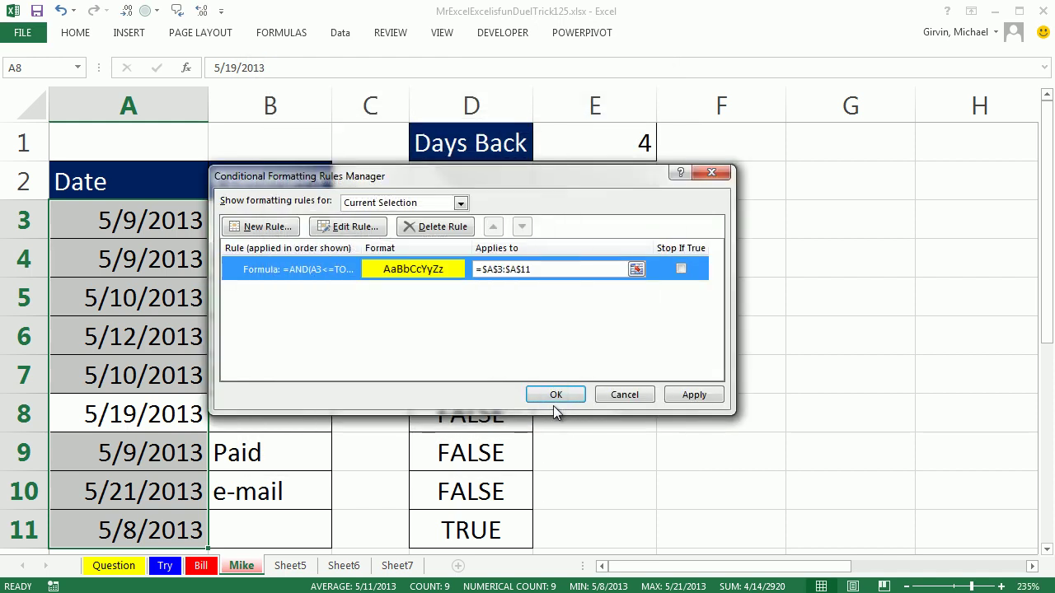
click(558, 394)
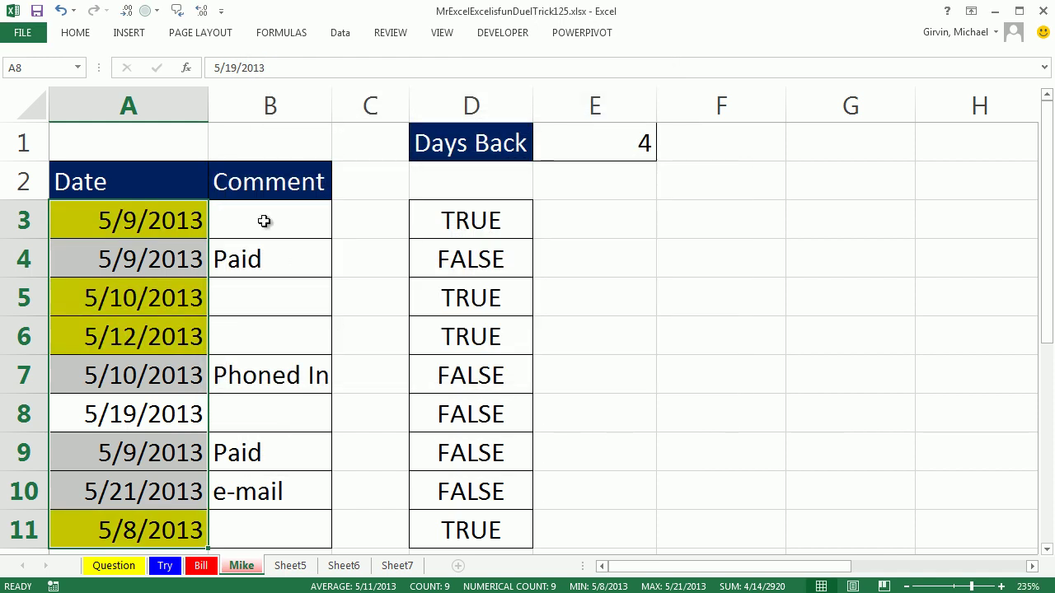
Test the rule with a temporary comment in B5, undo it, then scroll right to columns I–L
click(246, 301)
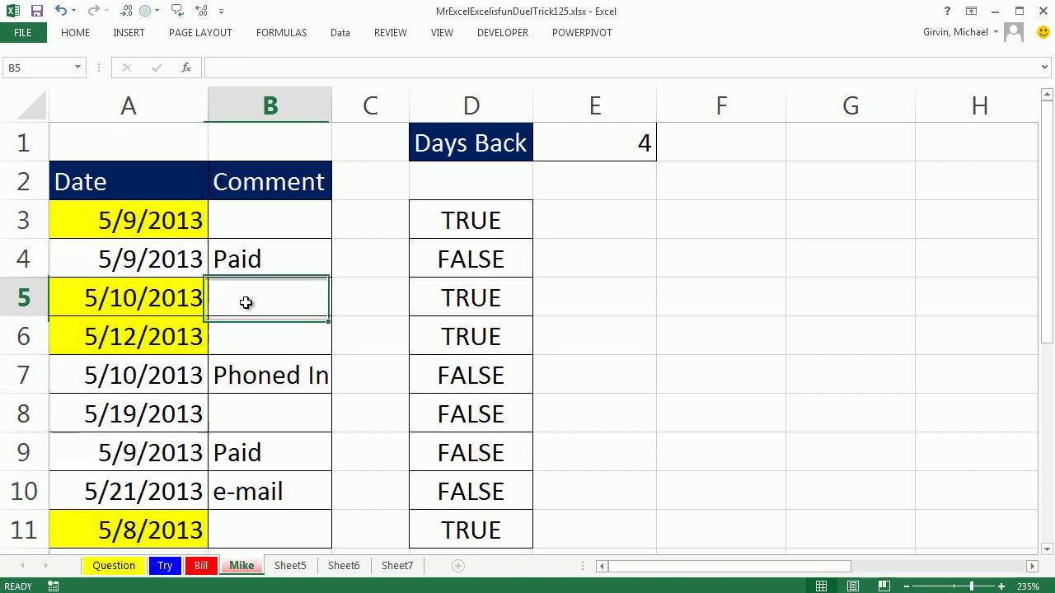
text(dsadas)
key(ctrl+Return)
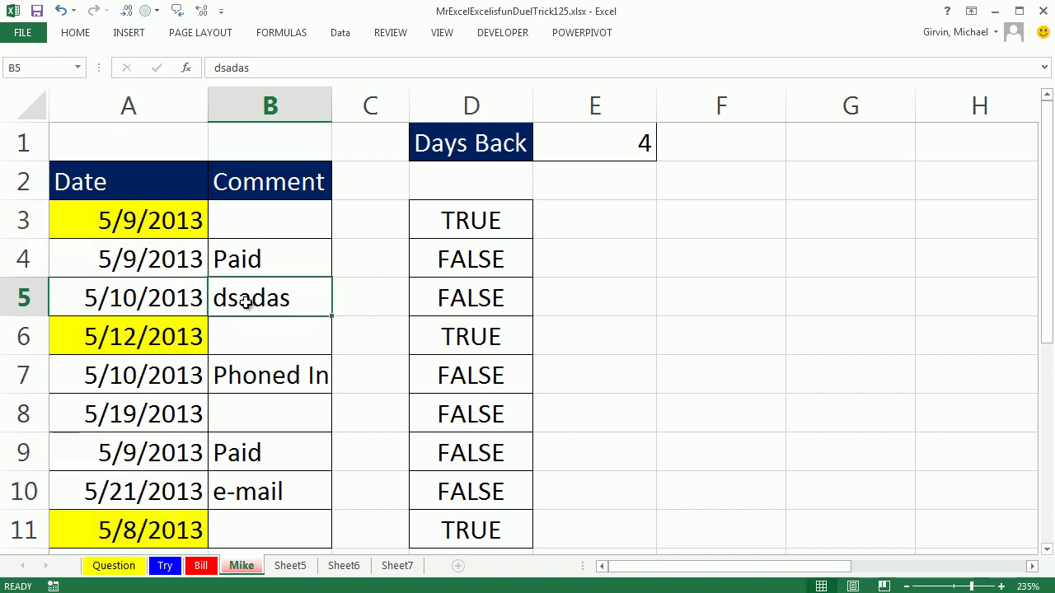
key(ctrl+z)
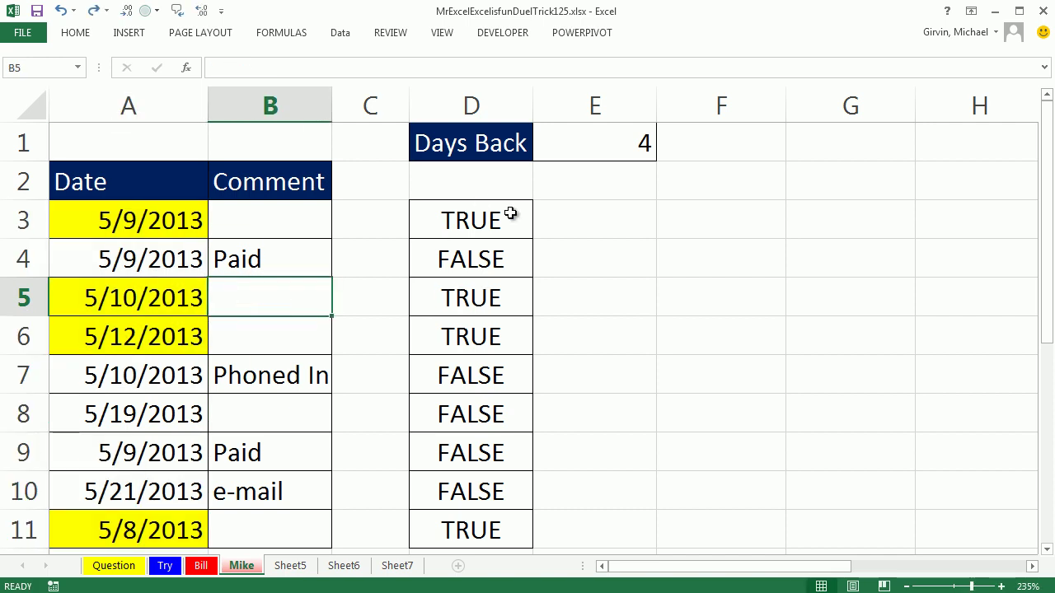
click(1032, 566)
click(1032, 566)
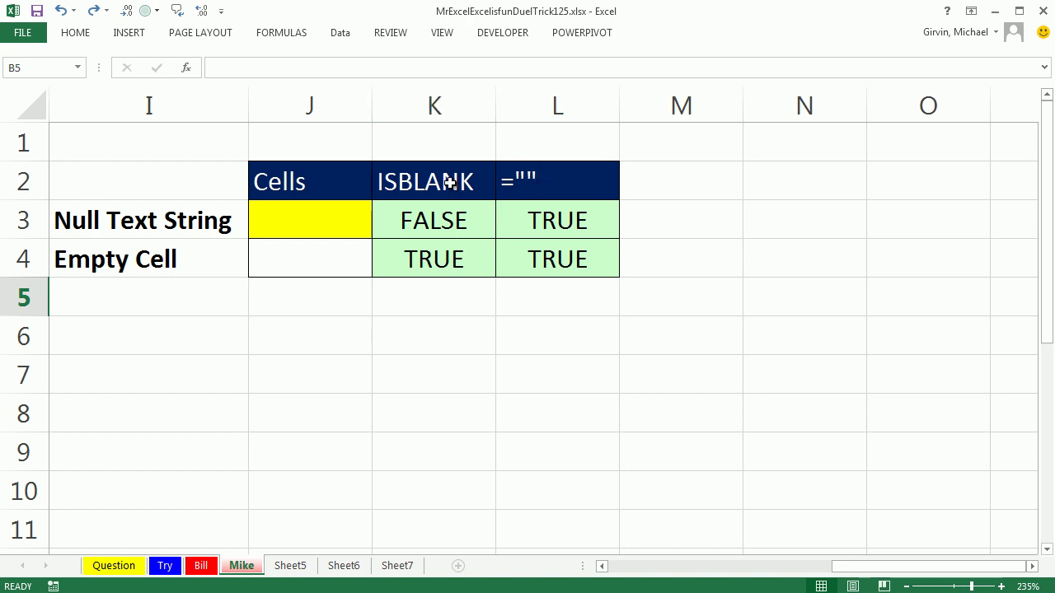
Inspect the formulas in K3, J3 and L3, then scroll back and review D3's AND formula
click(449, 218)
key(F2)
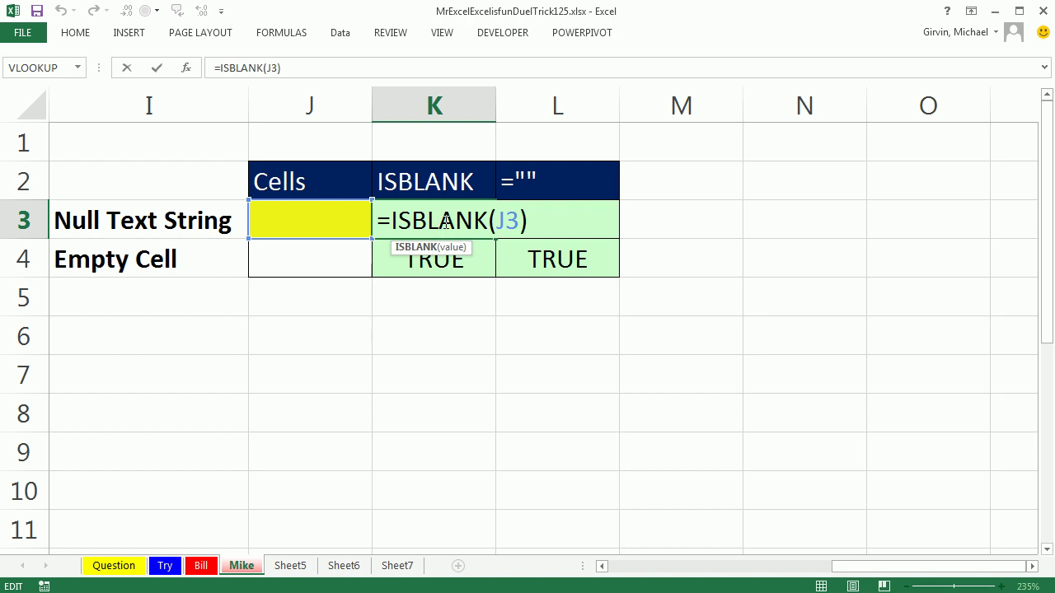
key(Escape)
click(308, 213)
key(F2)
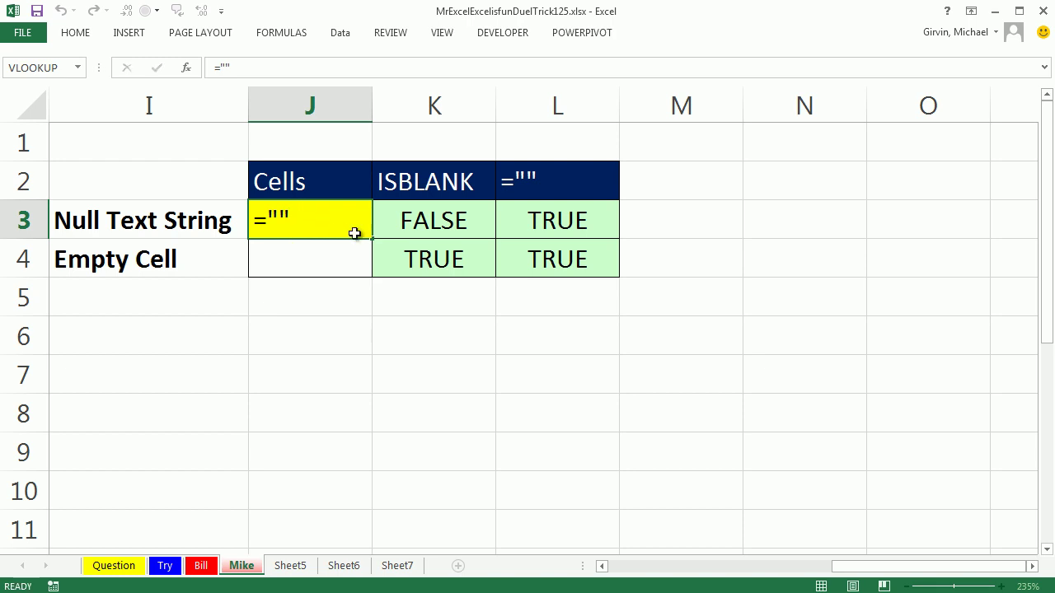
key(ctrl+Return)
double_click(535, 220)
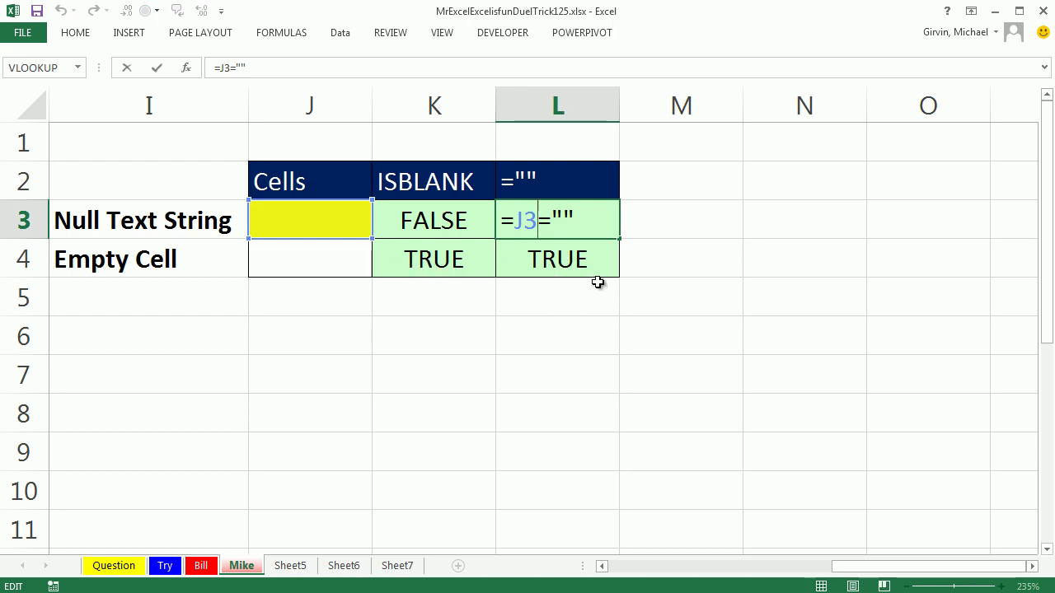
key(ctrl+Return)
drag(851, 574, 833, 569)
double_click(442, 233)
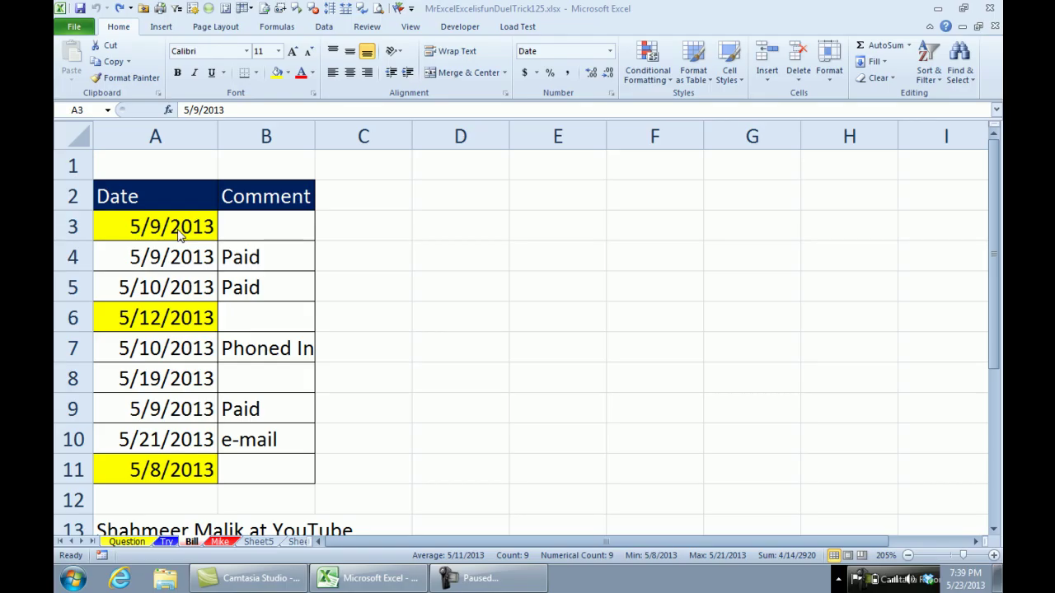
Inspect the yellow rule =AND((TODAY()-A3)>4,ISBLANK(B3)) on dates A3:A11, leaving it unchanged
key(ctrl+shift+Down)
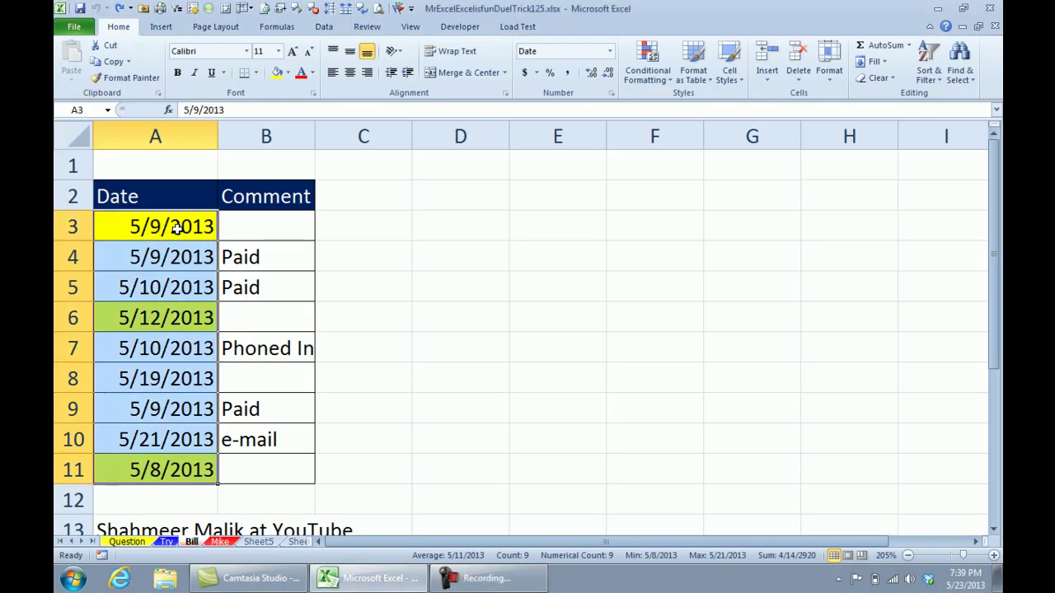
key(alt+o)
key(d)
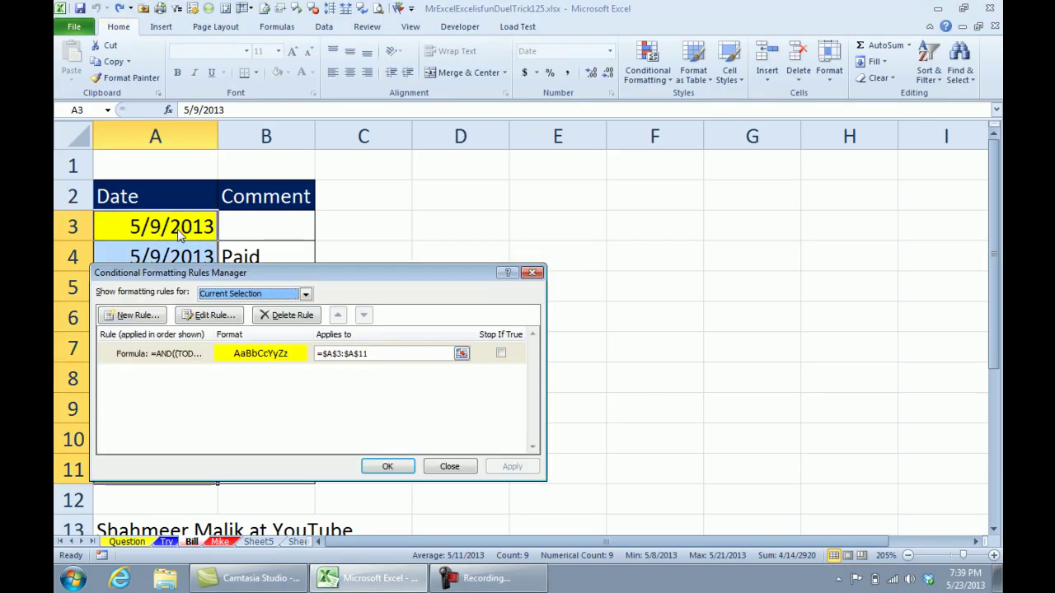
click(190, 315)
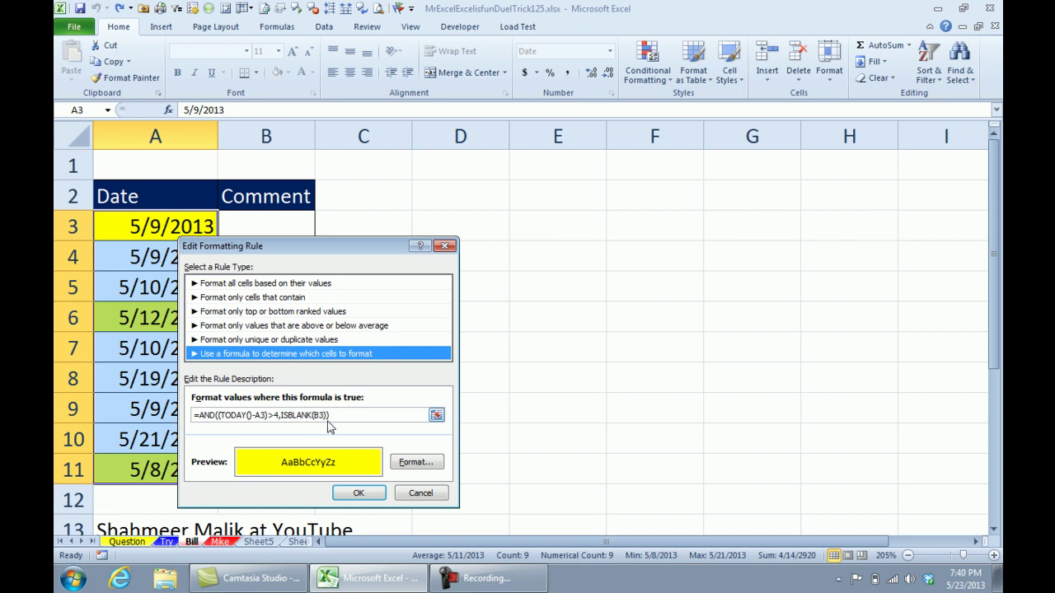
click(416, 494)
click(437, 466)
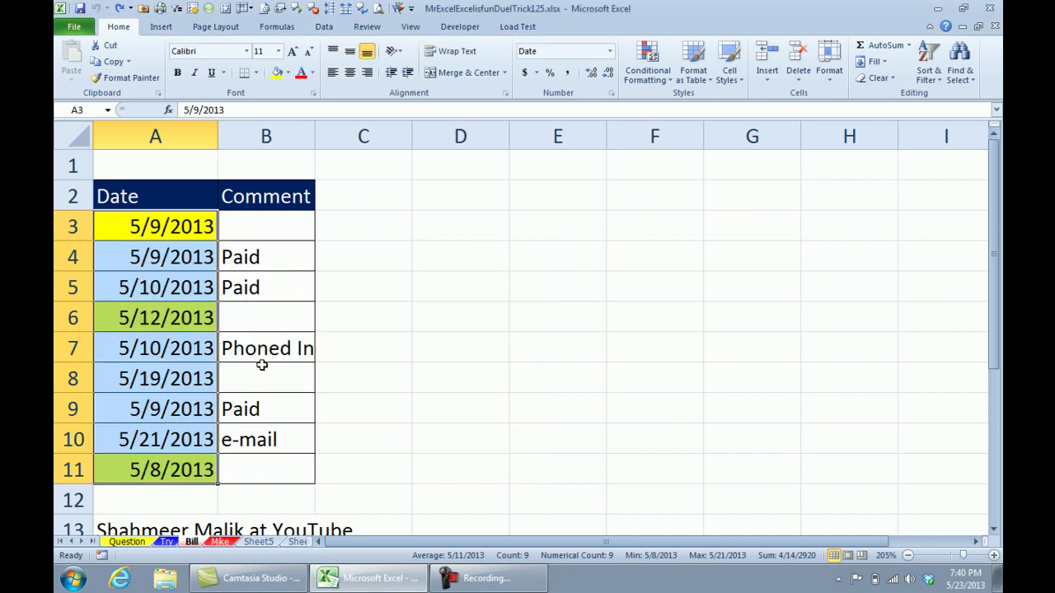
click(258, 408)
key(Delete)
key(Return)
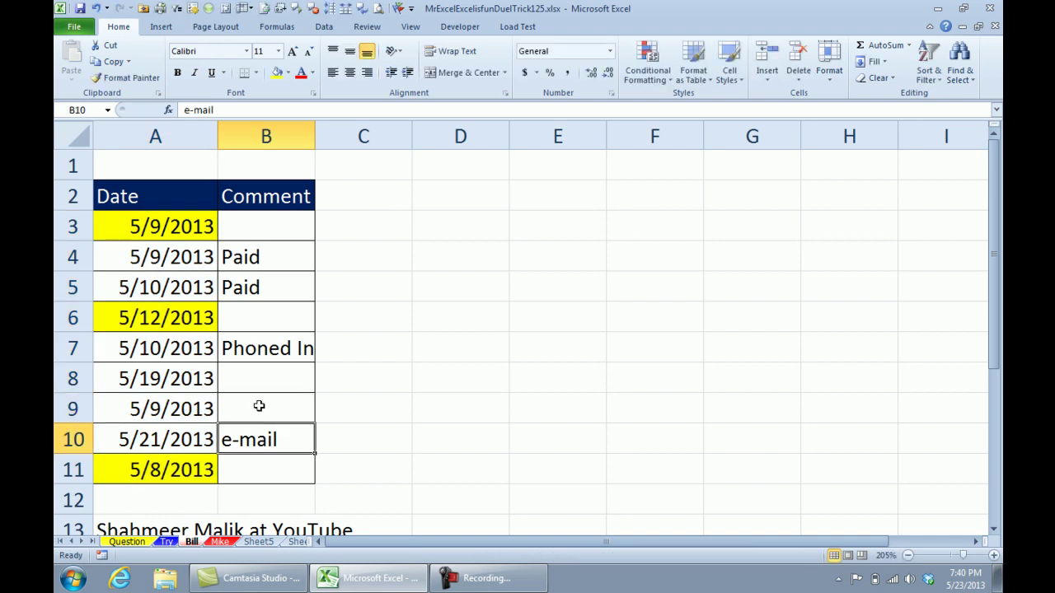
key(Return)
key(Up)
key(Up)
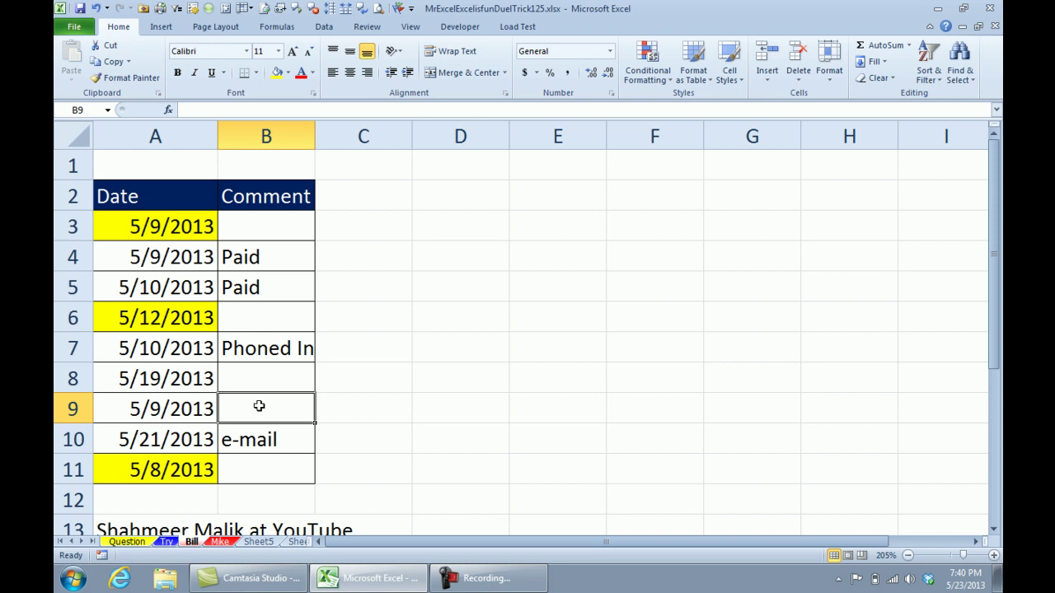
key(ctrl+z)
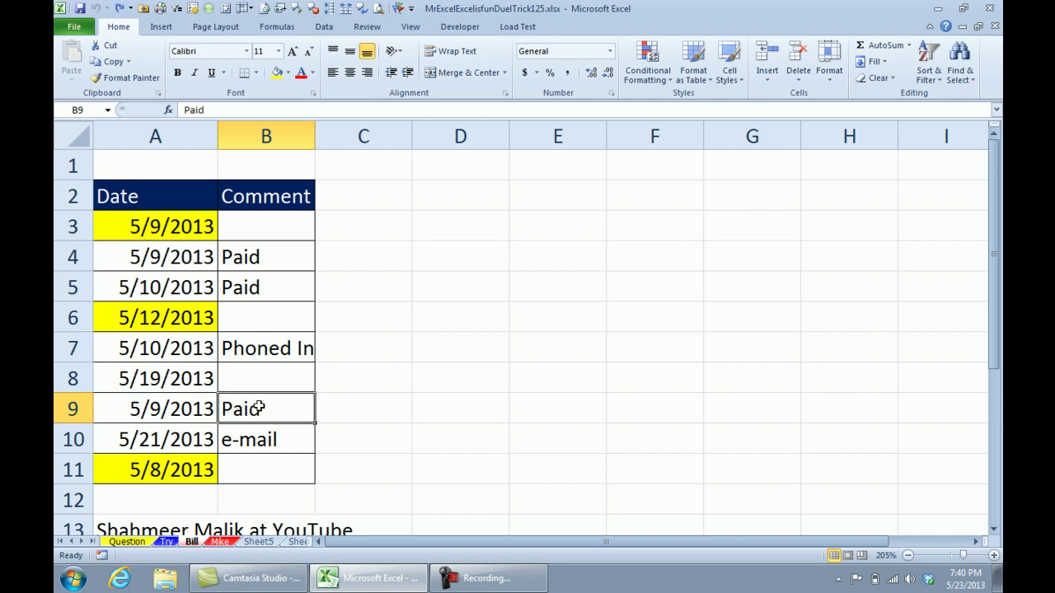